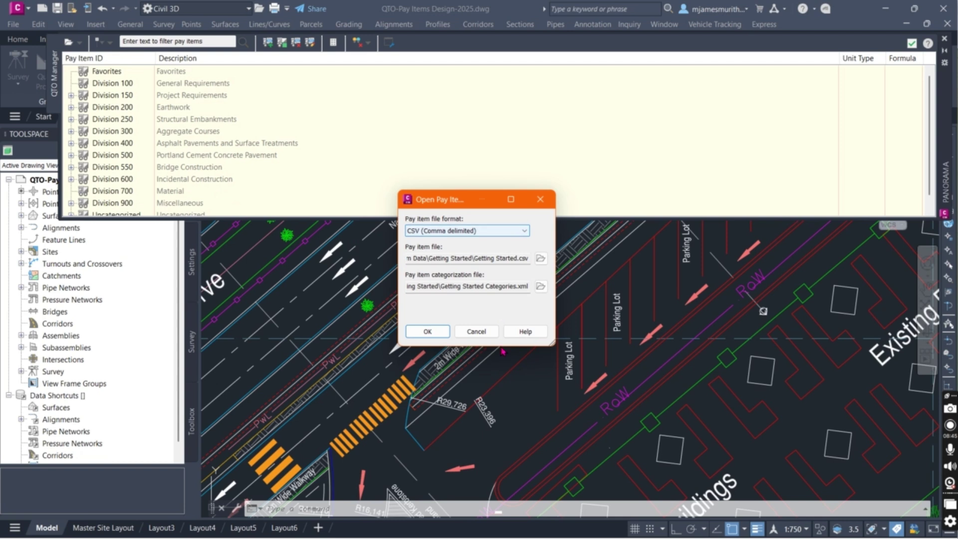
Load the Getting Started.csv pay item file in CSV (Comma delimited) format from the Getting Started folder, and close the QTO Manager
{"action": "left_click", "coordinate": [524, 233]}
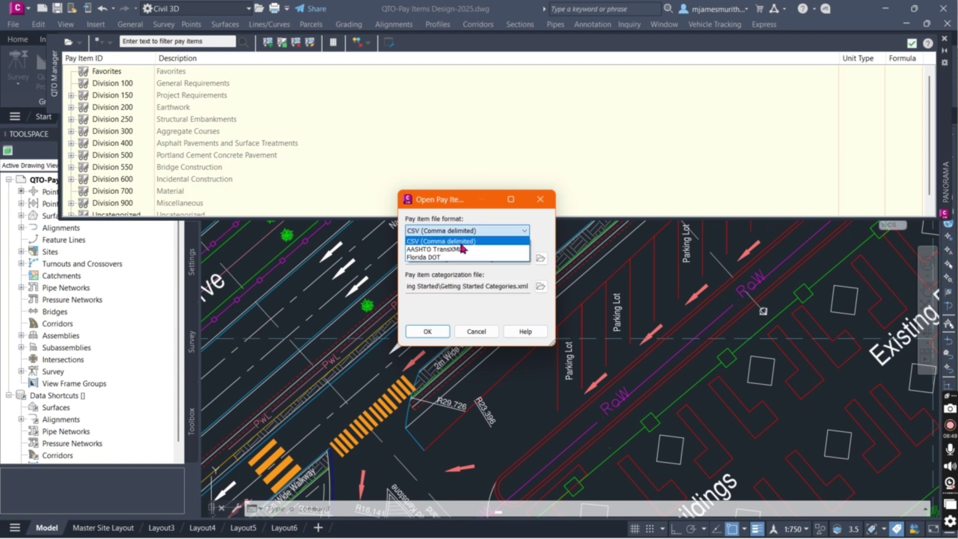
{"action": "left_click", "coordinate": [445, 241]}
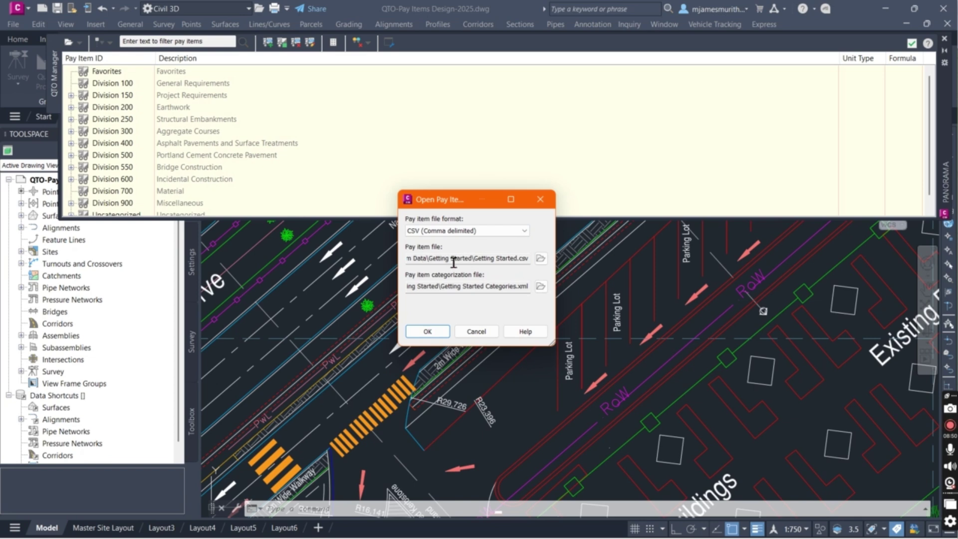
{"action": "left_click", "coordinate": [541, 258]}
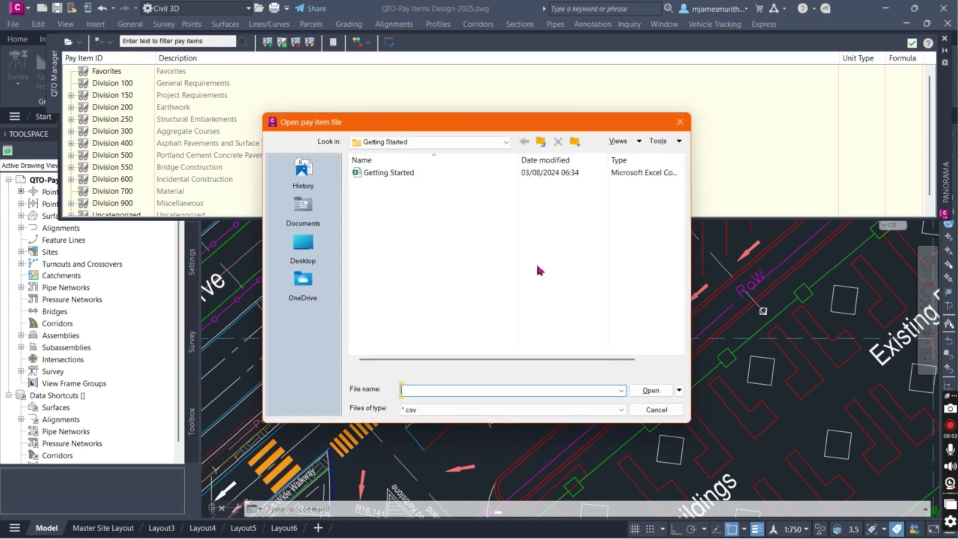
{"action": "left_click", "coordinate": [506, 142]}
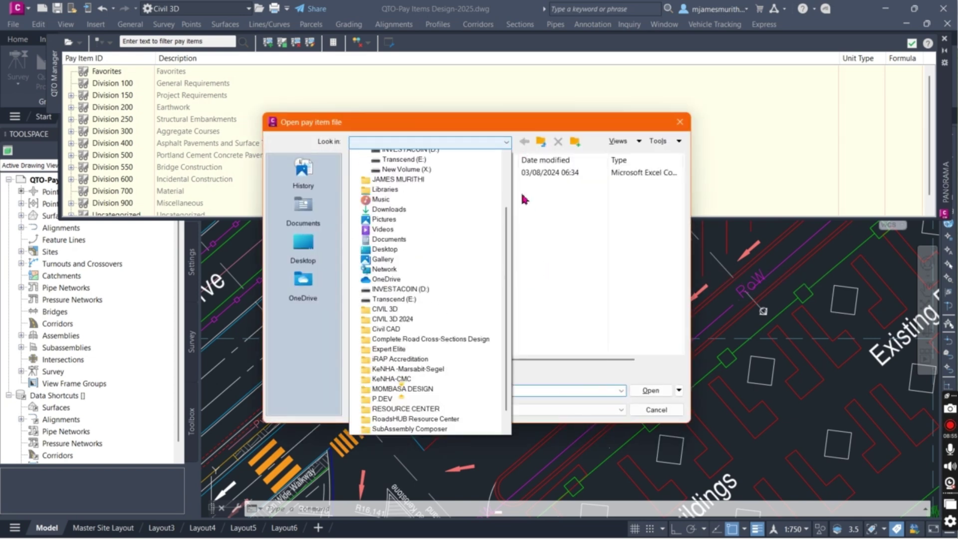
{"action": "scroll", "coordinate": [424, 172], "scroll_direction": "up", "scroll_amount": 3}
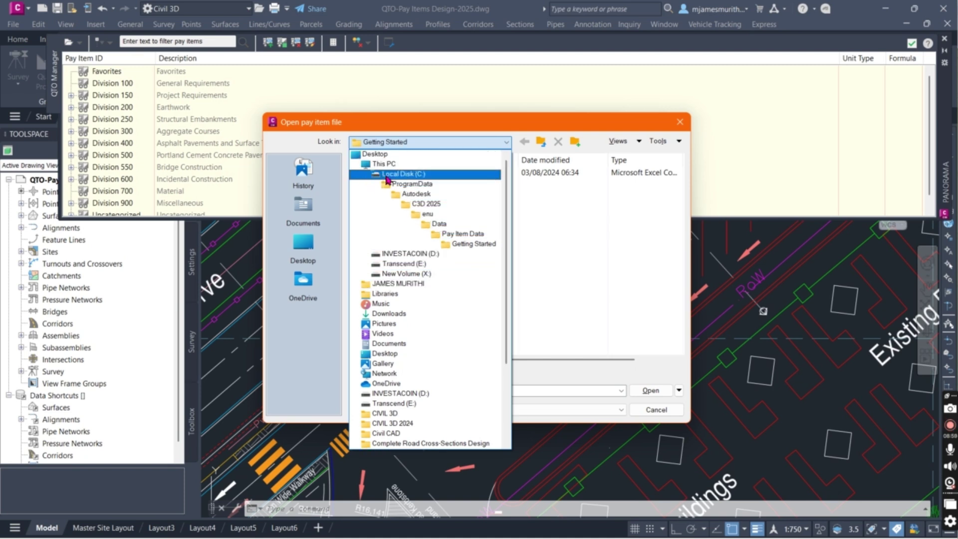
{"action": "left_click", "coordinate": [475, 245]}
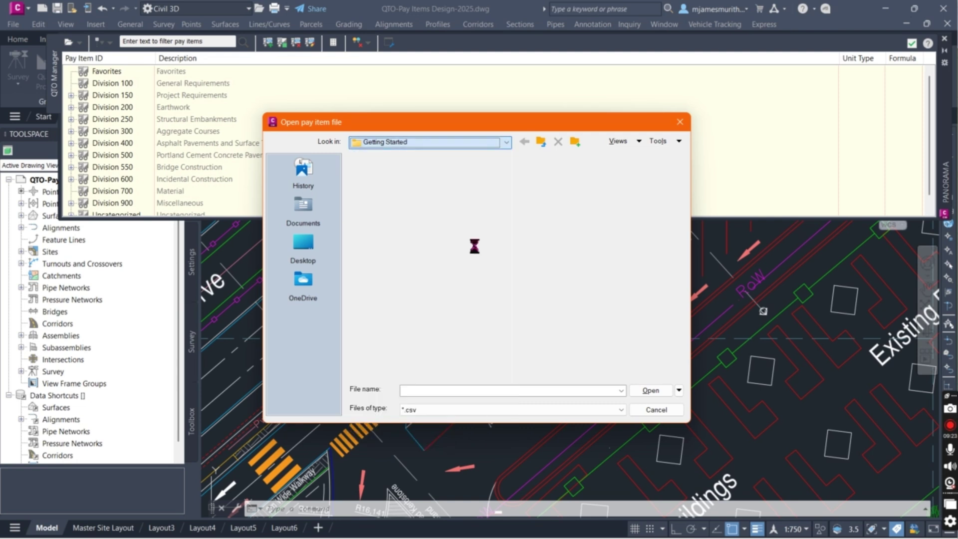
{"action": "left_click", "coordinate": [394, 173]}
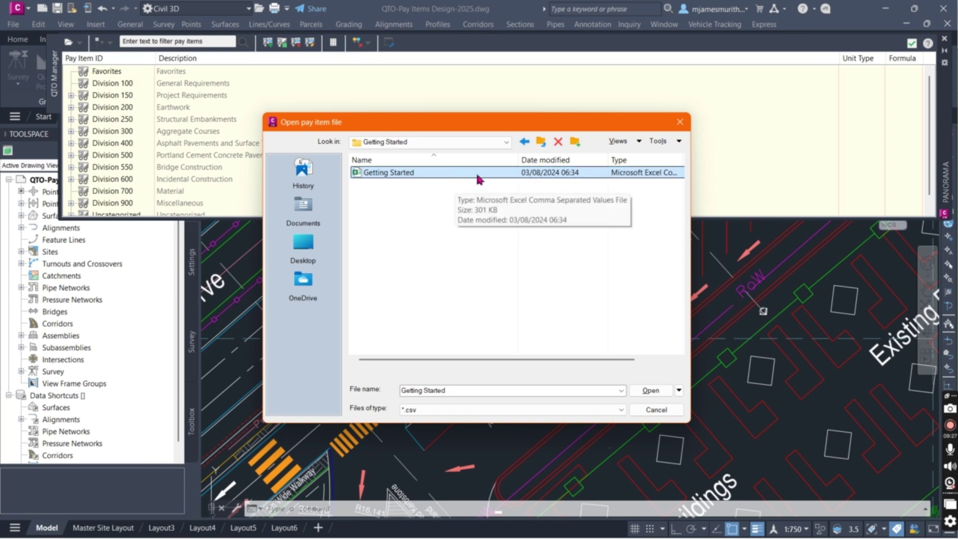
{"action": "left_click", "coordinate": [651, 391]}
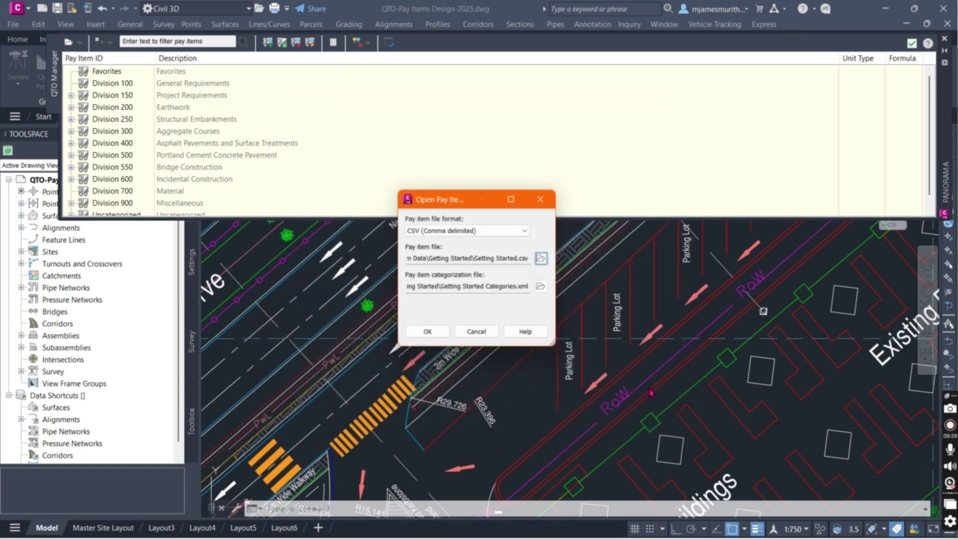
{"action": "left_click", "coordinate": [427, 331]}
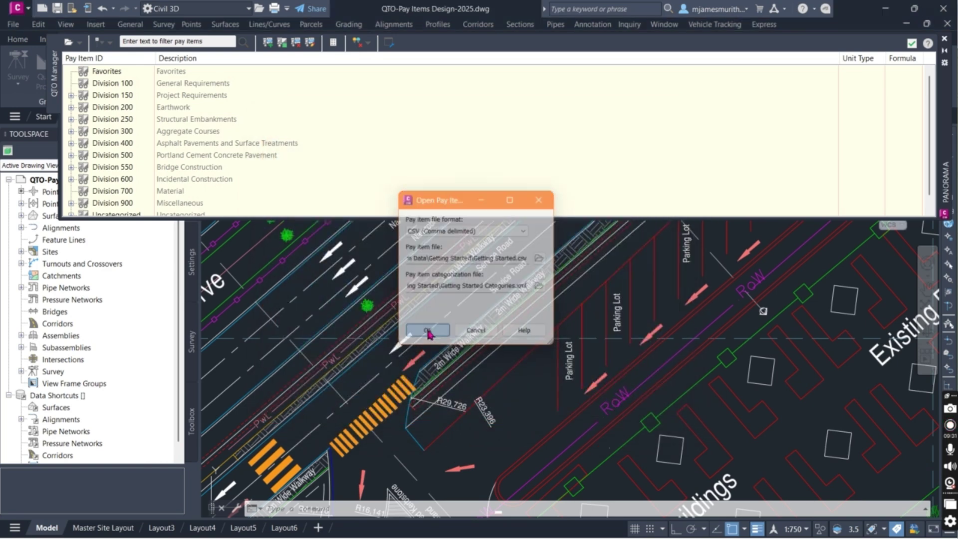
{"action": "left_click", "coordinate": [110, 43]}
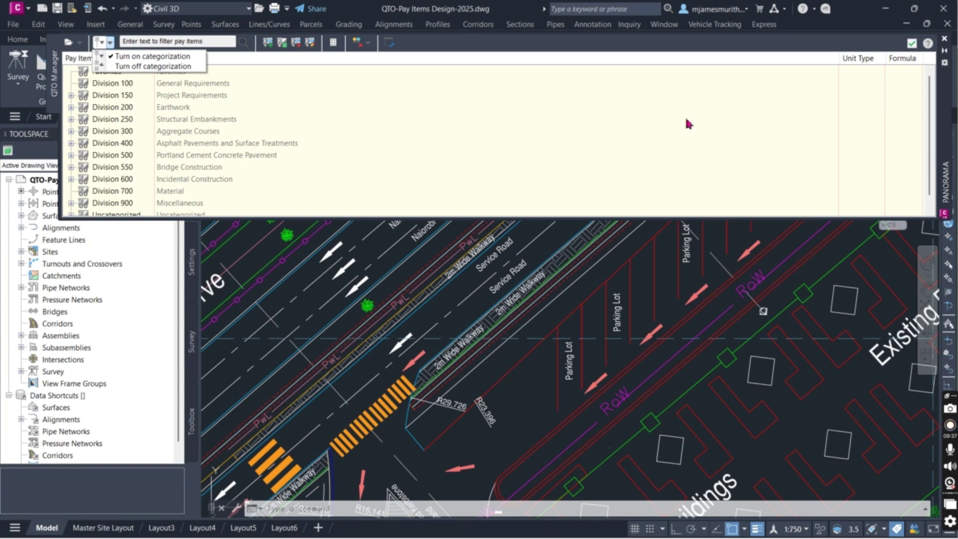
{"action": "left_click", "coordinate": [909, 45]}
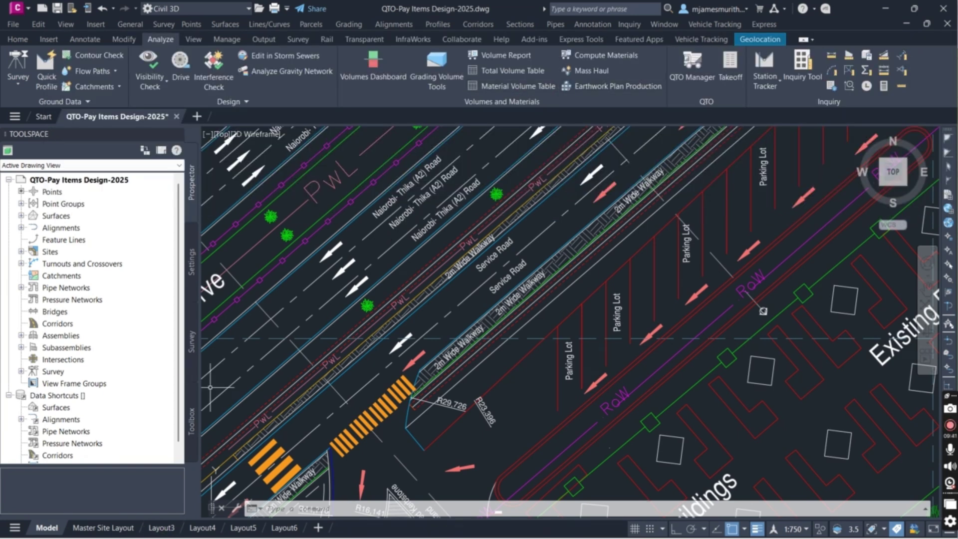
Switch to File Explorer and browse to C:\ProgramData\Autodesk\C3D 2025
{"action": "left_click", "coordinate": [886, 9]}
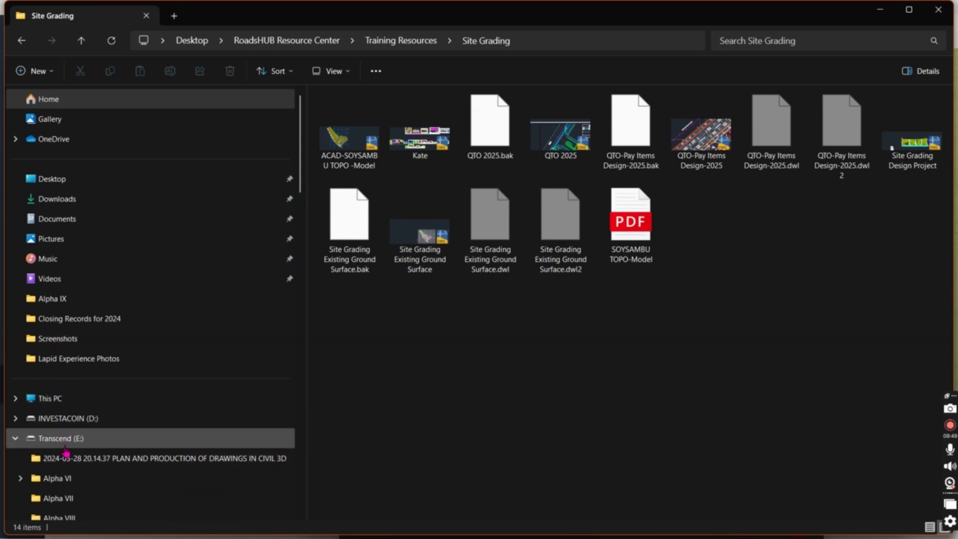
{"action": "left_click", "coordinate": [65, 405]}
{"action": "double_click", "coordinate": [413, 133]}
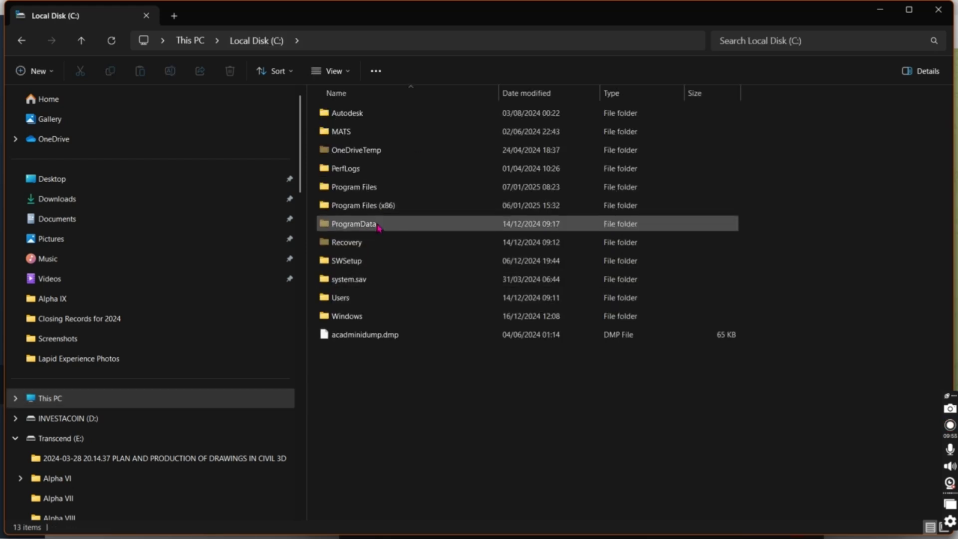
{"action": "double_click", "coordinate": [378, 230]}
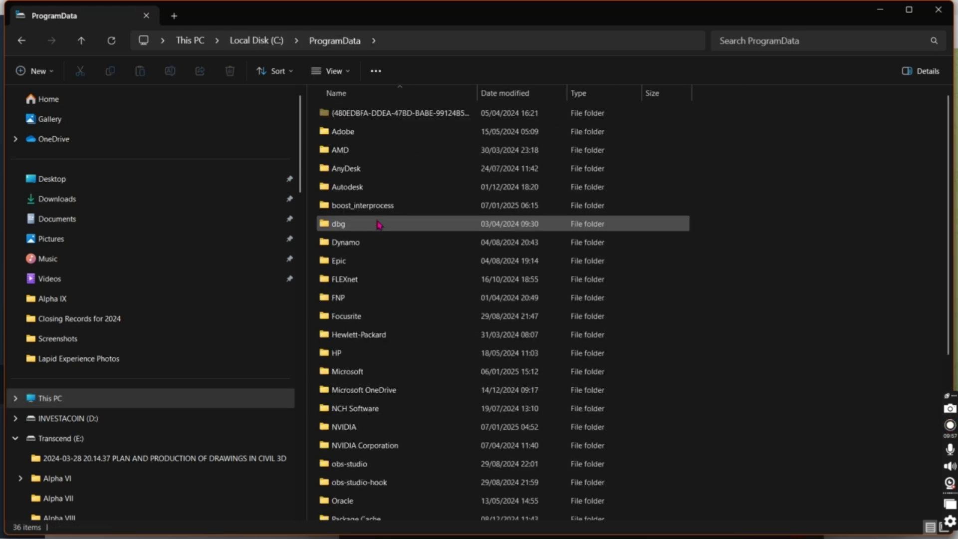
{"action": "double_click", "coordinate": [379, 191]}
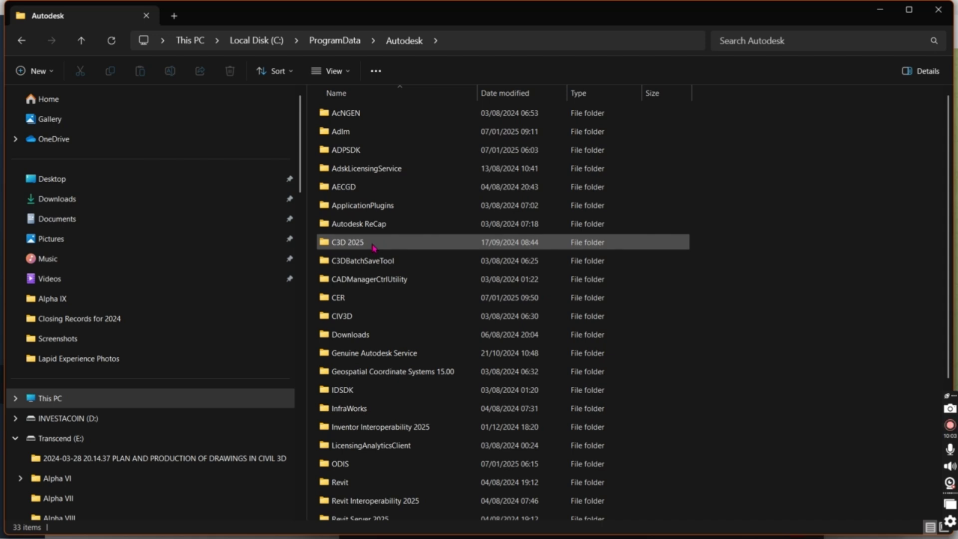
{"action": "double_click", "coordinate": [350, 242]}
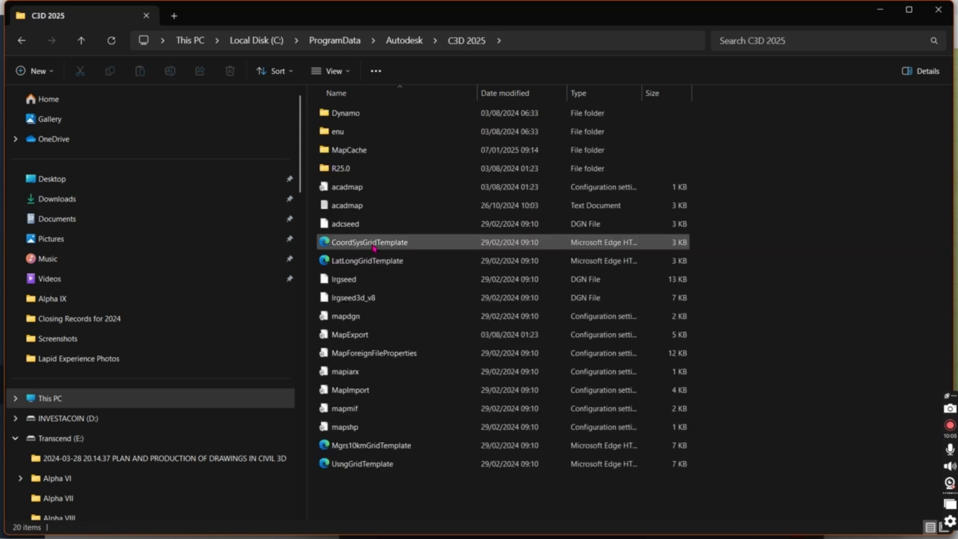
Open the Getting Started CSV file in Excel from the enu\Data\Pay Item Data\Getting Started folder
{"action": "double_click", "coordinate": [356, 140]}
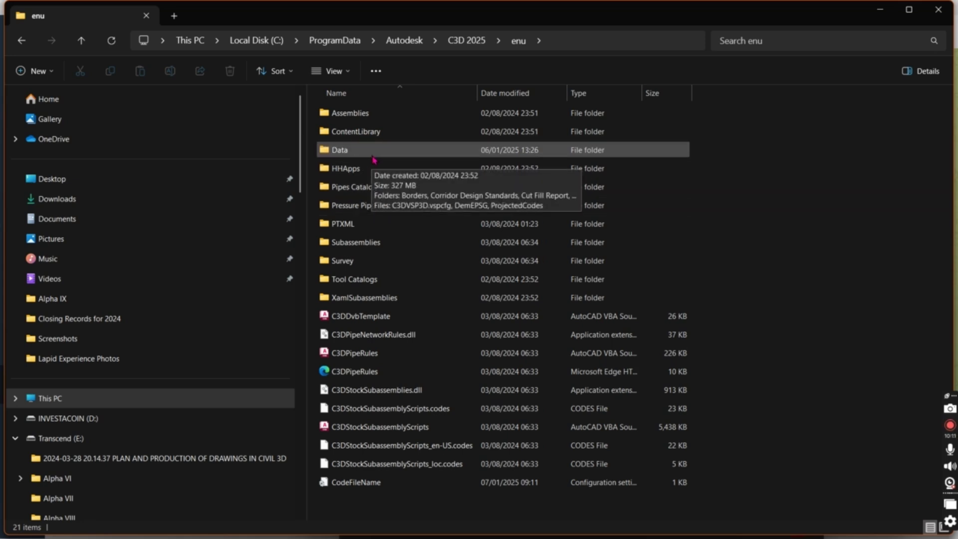
{"action": "double_click", "coordinate": [374, 150]}
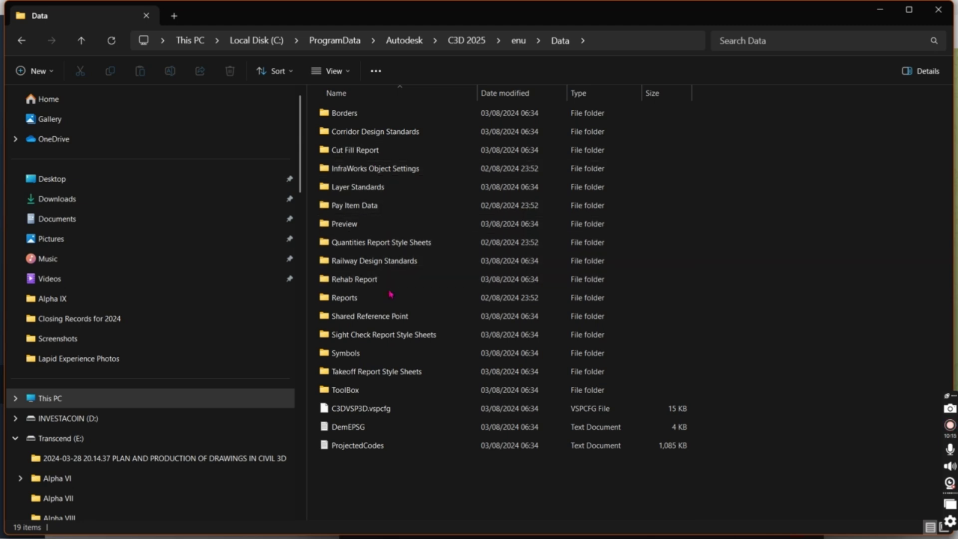
{"action": "double_click", "coordinate": [375, 208]}
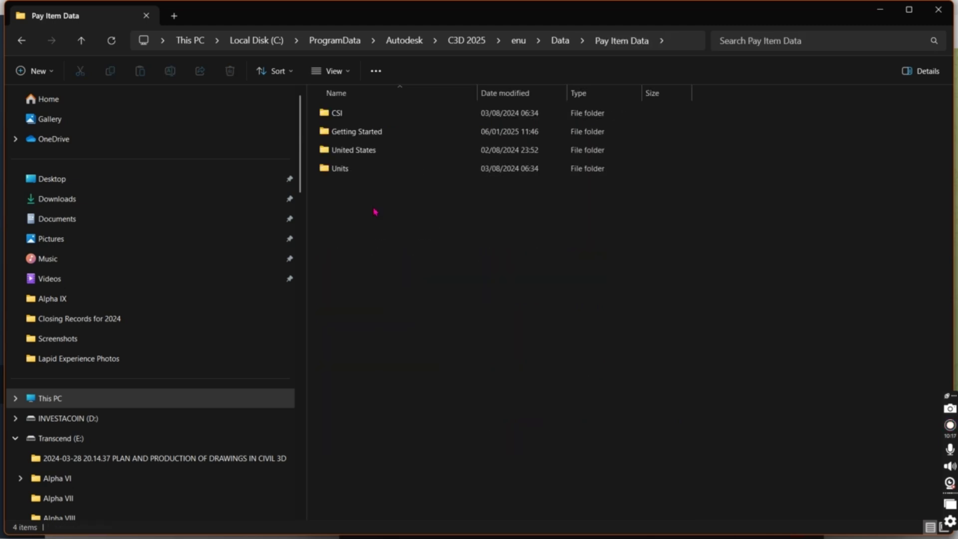
{"action": "double_click", "coordinate": [364, 132]}
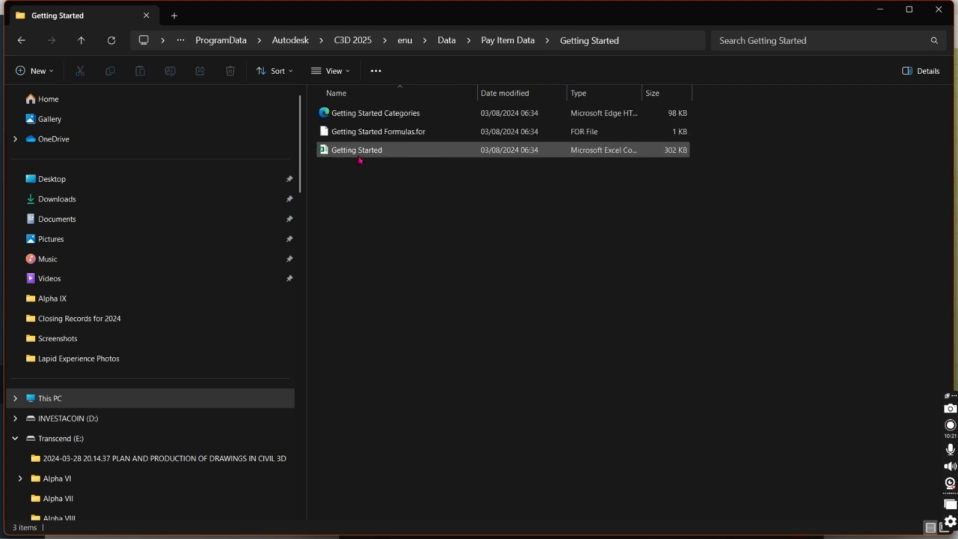
{"action": "left_click", "coordinate": [575, 155]}
{"action": "double_click", "coordinate": [575, 155]}
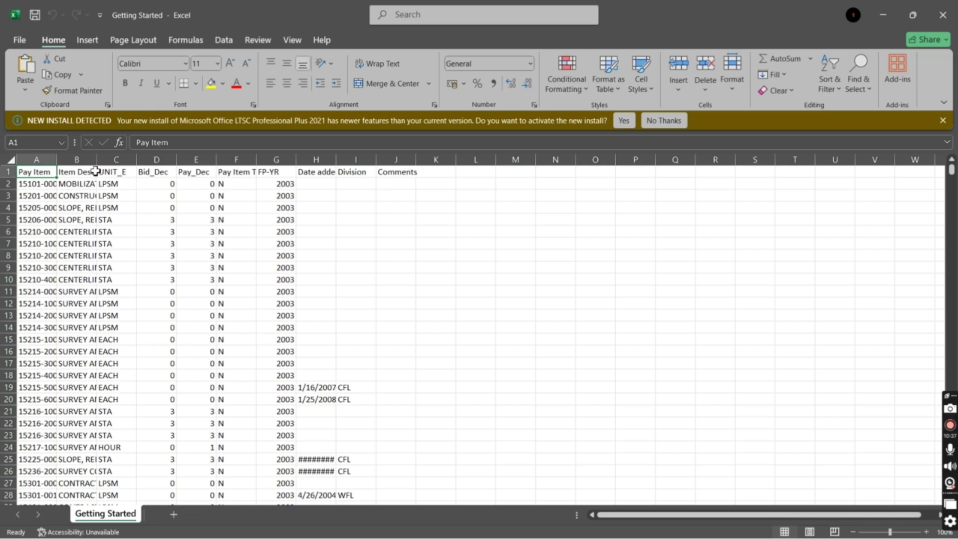
Widen the Pay Item, Item Description-USC and UNIT_E columns and look through the pay item codes in column A
{"action": "left_click_drag", "start_coordinate": [57, 164], "coordinate": [240, 165]}
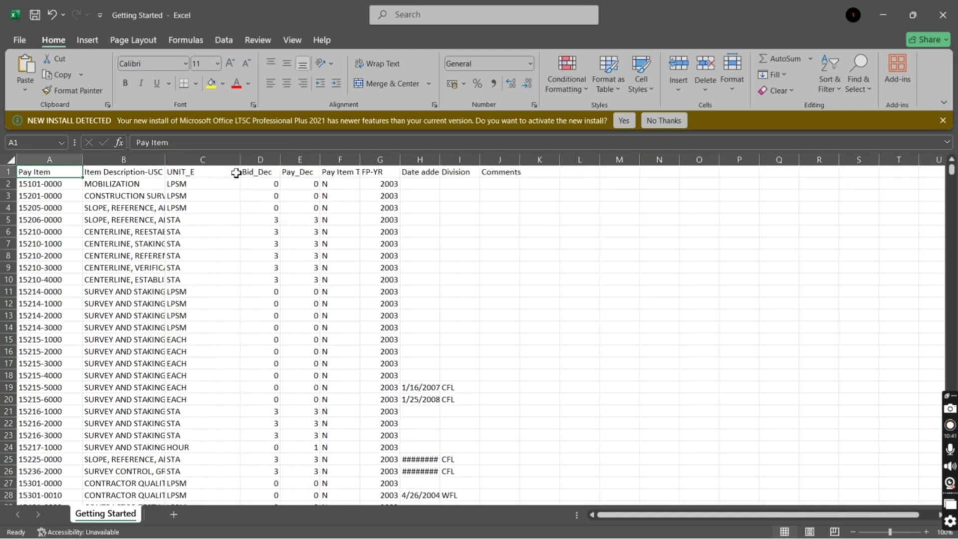
{"action": "left_click", "coordinate": [42, 160]}
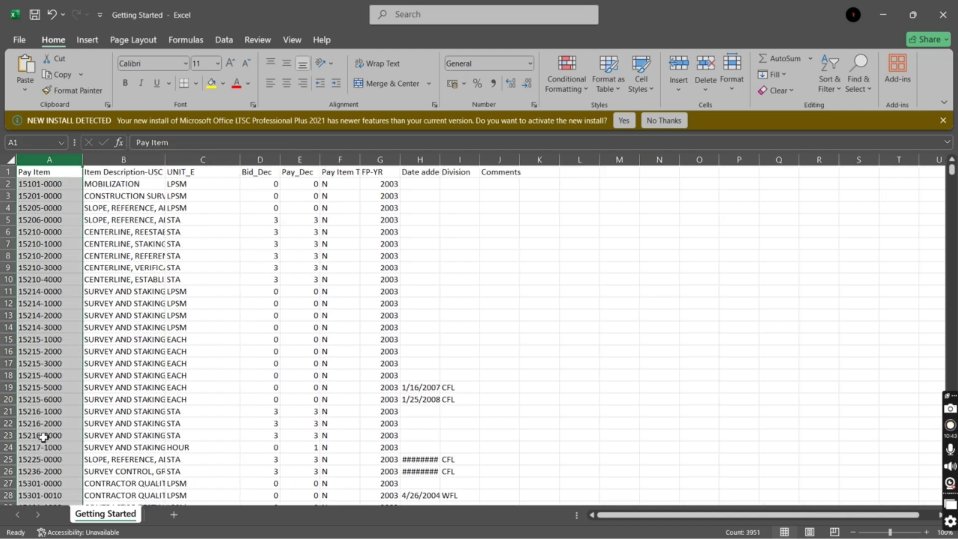
{"action": "scroll", "coordinate": [43, 451], "scroll_direction": "down", "scroll_amount": 9}
{"action": "scroll", "coordinate": [56, 483], "scroll_direction": "down", "scroll_amount": 1}
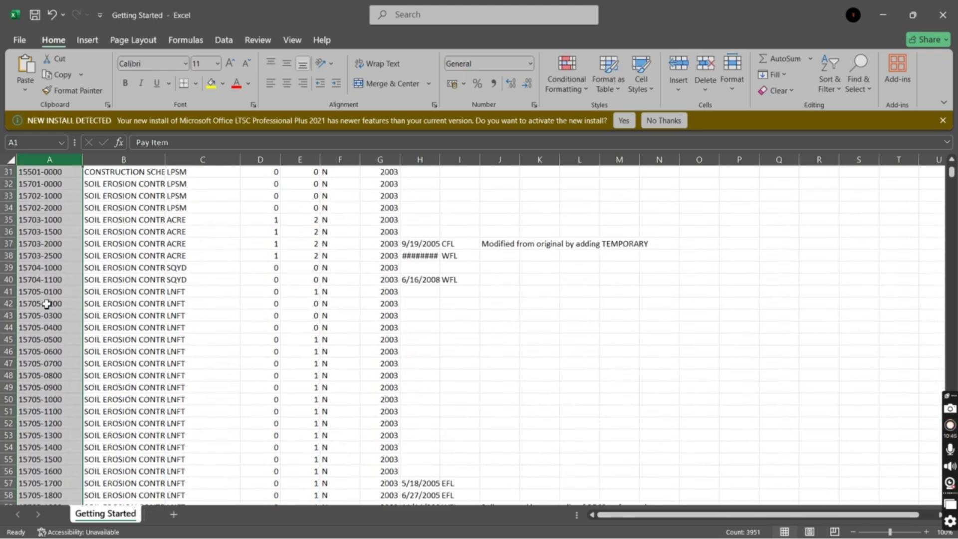
{"action": "scroll", "coordinate": [87, 478], "scroll_direction": "down", "scroll_amount": 1}
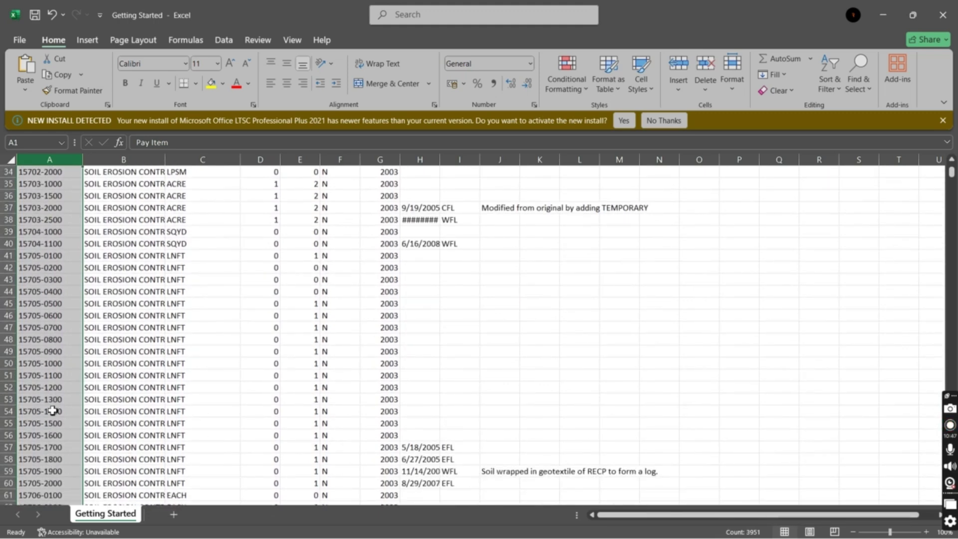
{"action": "scroll", "coordinate": [42, 283], "scroll_direction": "up", "scroll_amount": 4}
{"action": "scroll", "coordinate": [34, 232], "scroll_direction": "up", "scroll_amount": 1}
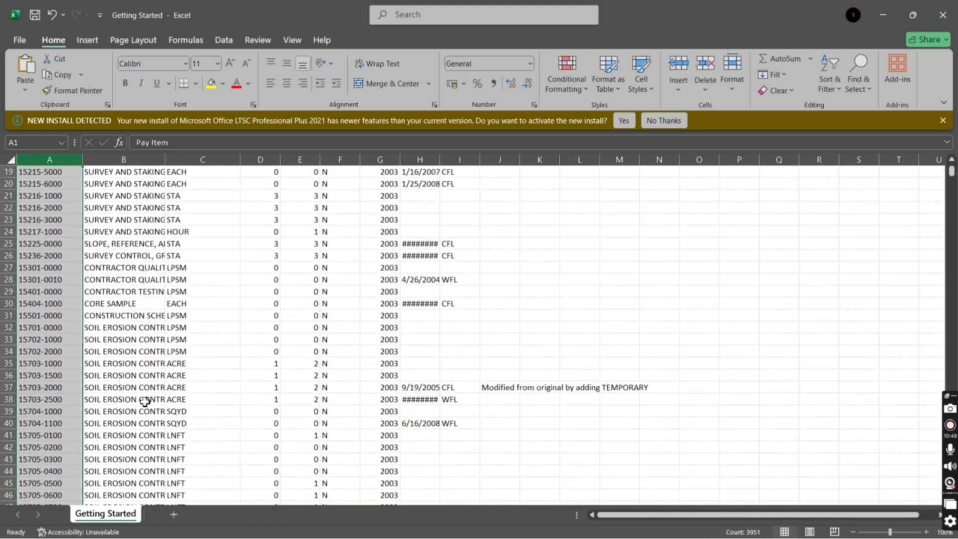
Widen the Item Description-USC column further to show the longer descriptions and return to the header row
{"action": "left_click_drag", "start_coordinate": [167, 160], "coordinate": [308, 160]}
{"action": "scroll", "coordinate": [203, 169], "scroll_direction": "up", "scroll_amount": 4}
{"action": "scroll", "coordinate": [202, 169], "scroll_direction": "up", "scroll_amount": 2}
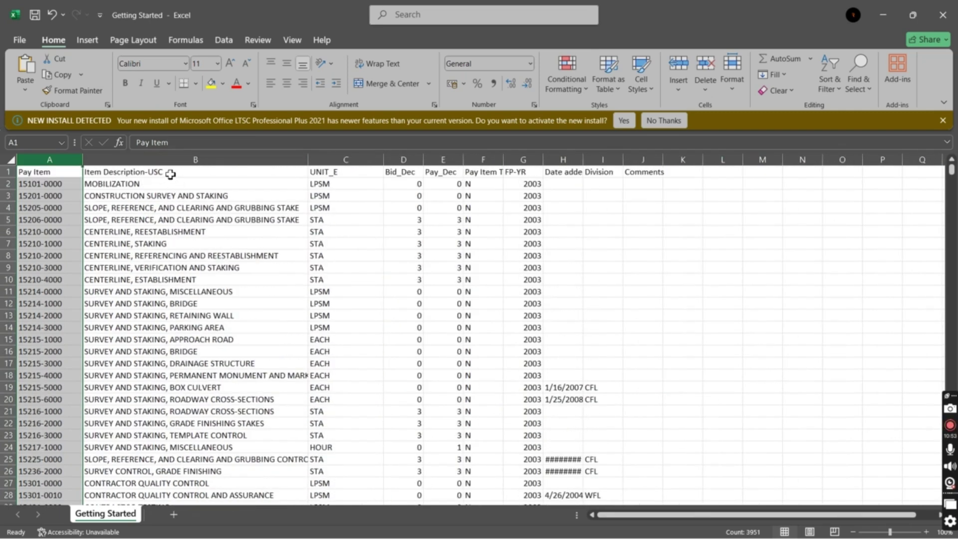
Examine the Pay Item, Item Description-USC and UNIT_E header cells in row 1
{"action": "left_click", "coordinate": [170, 173]}
{"action": "left_click", "coordinate": [53, 171]}
{"action": "left_click", "coordinate": [156, 173]}
{"action": "left_click", "coordinate": [355, 178]}
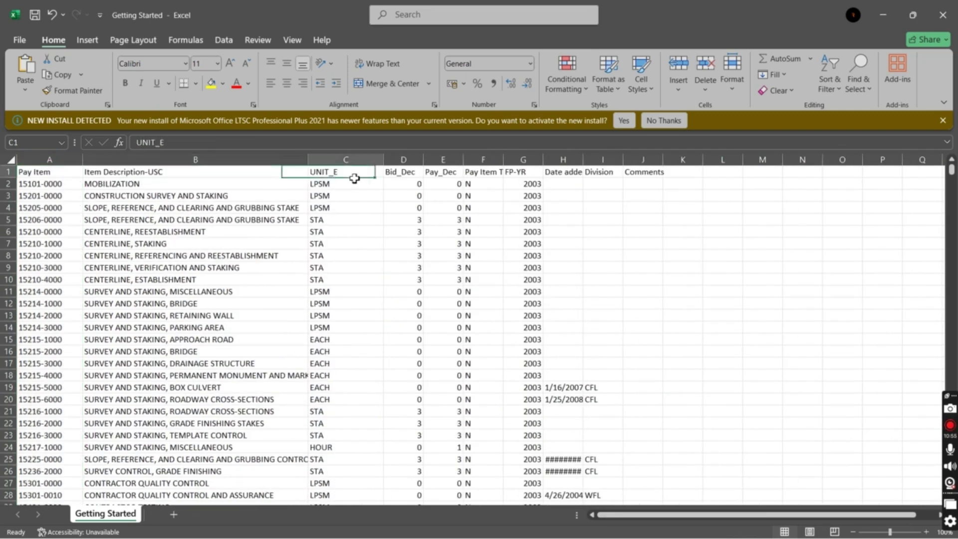
{"action": "left_click", "coordinate": [168, 175]}
{"action": "left_click", "coordinate": [33, 178]}
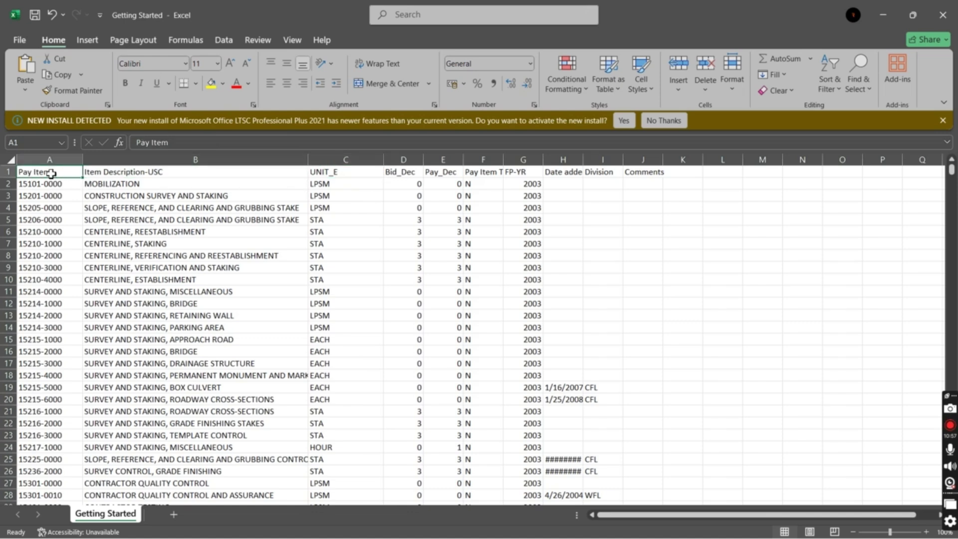
{"action": "left_click", "coordinate": [138, 172]}
{"action": "left_click", "coordinate": [344, 172]}
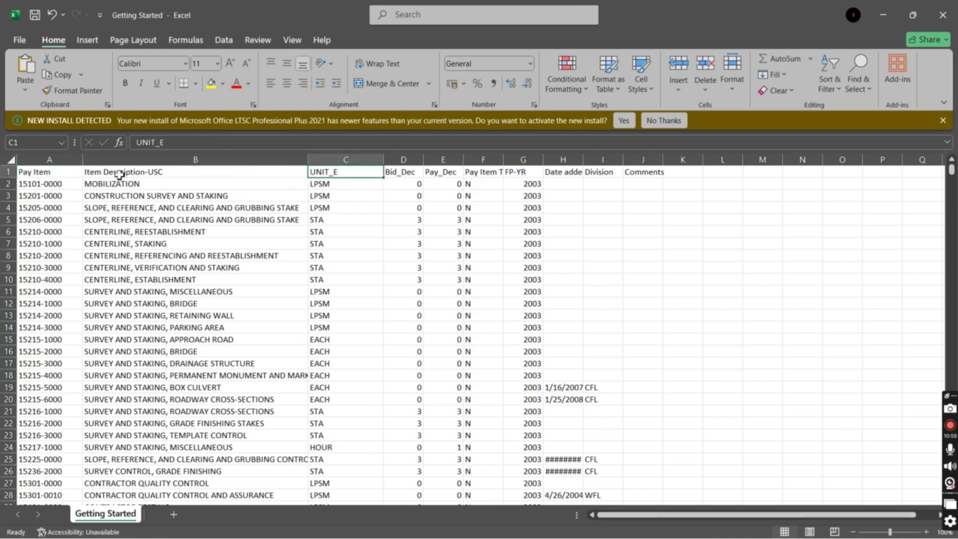
{"action": "left_click", "coordinate": [57, 174]}
{"action": "left_click", "coordinate": [130, 174]}
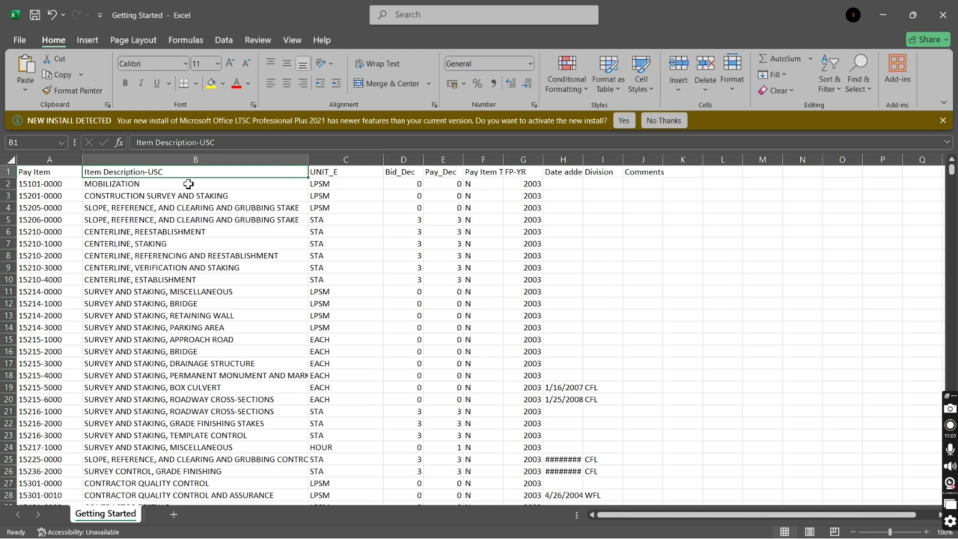
{"action": "left_click", "coordinate": [337, 177]}
Examine the remaining columns D to J, from Bid_Dec to Comments, then clear that selection
{"action": "left_click_drag", "start_coordinate": [392, 172], "coordinate": [623, 456]}
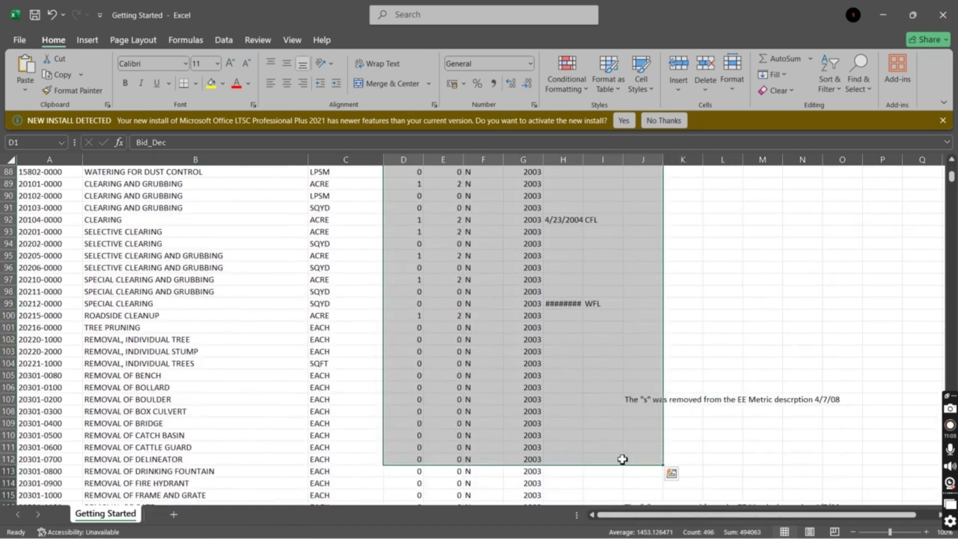
{"action": "scroll", "coordinate": [597, 327], "scroll_direction": "up", "scroll_amount": 2}
{"action": "left_click", "coordinate": [714, 293]}
Select the item descriptions in cells B2:B26, starting at MOBILIZATION
{"action": "scroll", "coordinate": [428, 300], "scroll_direction": "up", "scroll_amount": 20}
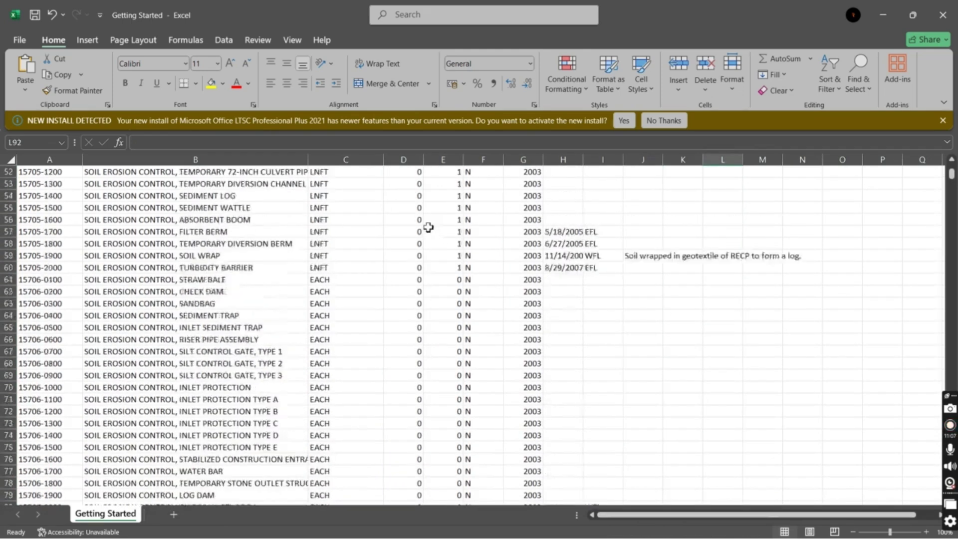
{"action": "scroll", "coordinate": [444, 286], "scroll_direction": "up", "scroll_amount": 5}
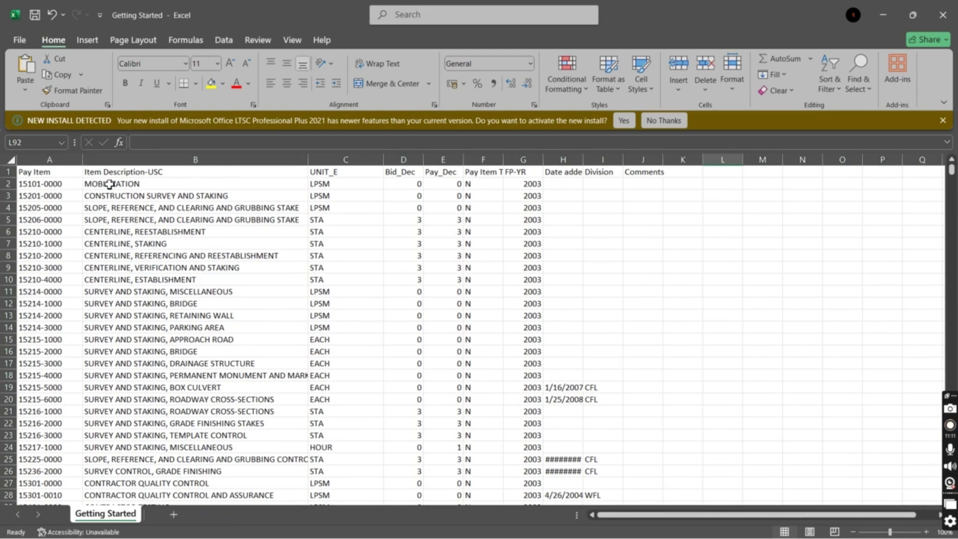
{"action": "left_click_drag", "start_coordinate": [109, 184], "coordinate": [131, 471]}
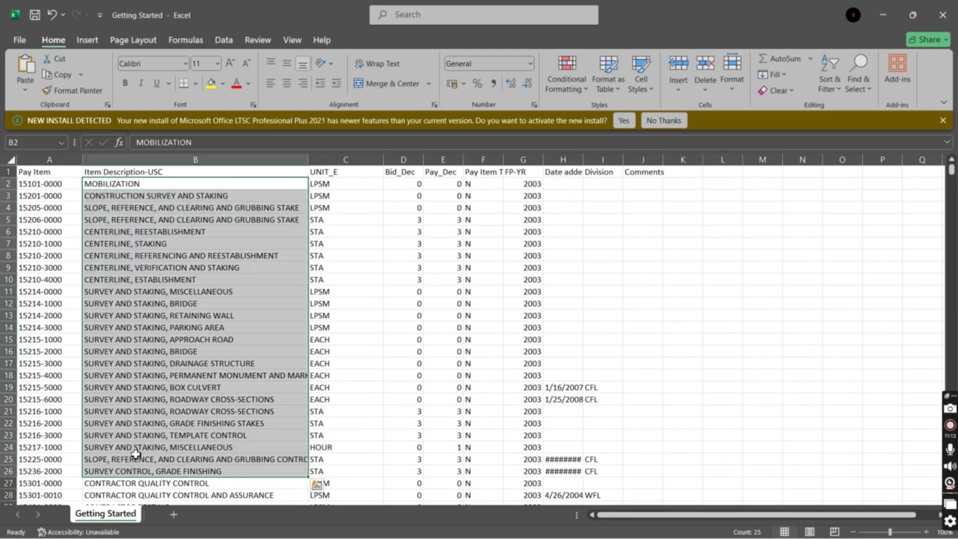
Examine the pay item rows below the survey and staking items, down to the clearing and grubbing items
{"action": "left_click", "coordinate": [160, 295]}
{"action": "scroll", "coordinate": [189, 335], "scroll_direction": "down", "scroll_amount": 12}
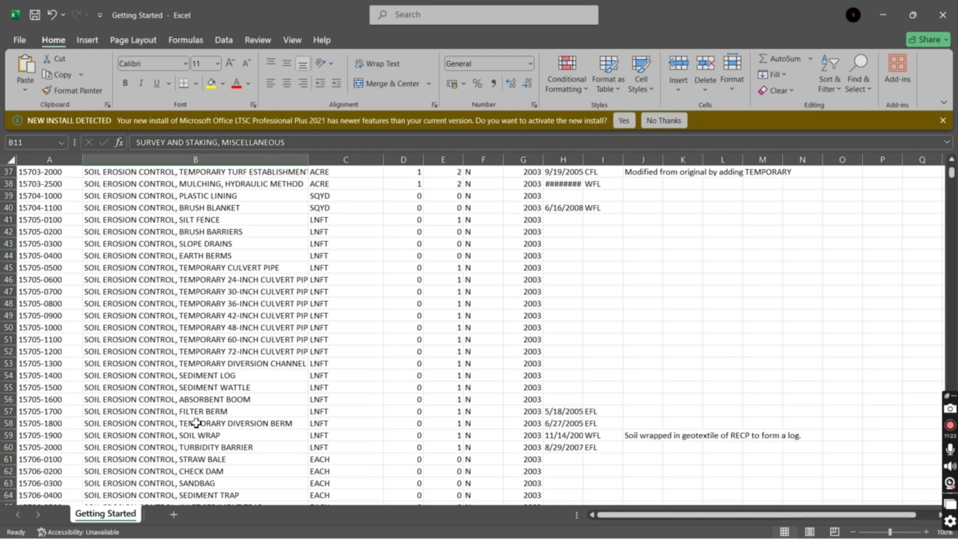
{"action": "scroll", "coordinate": [195, 414], "scroll_direction": "down", "scroll_amount": 12}
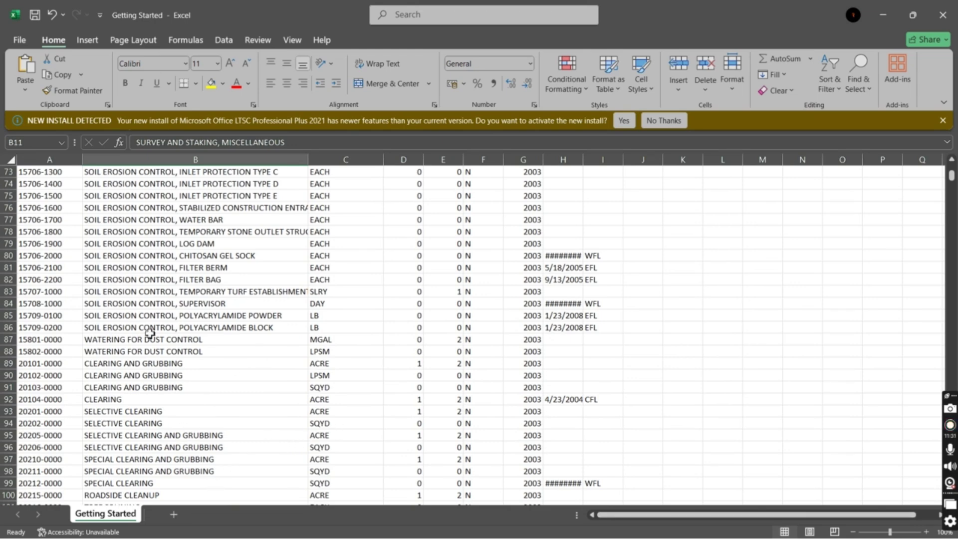
{"action": "scroll", "coordinate": [150, 336], "scroll_direction": "up", "scroll_amount": 13}
{"action": "scroll", "coordinate": [176, 246], "scroll_direction": "up", "scroll_amount": 1}
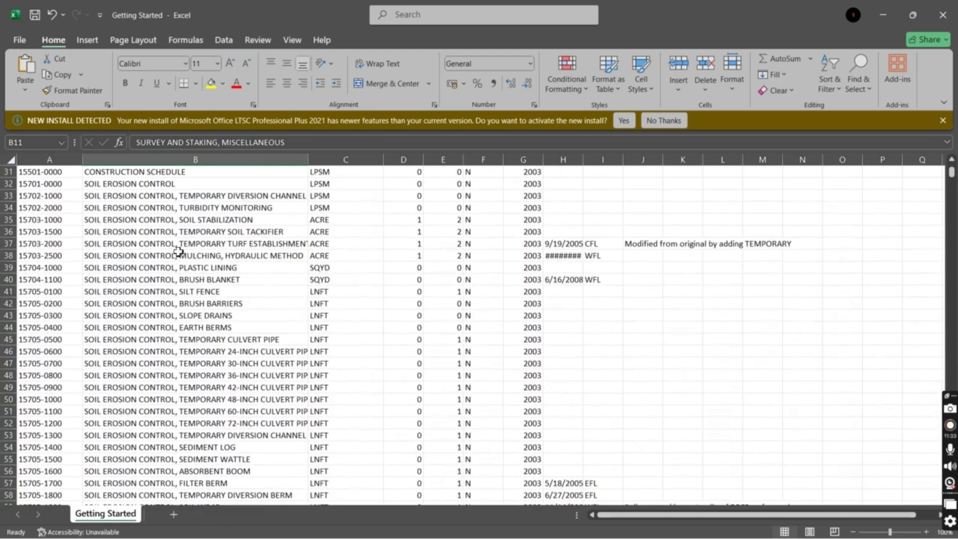
Copy the Pay Item, Item Description-USC and UNIT_E headers into row 1 of a new workbook and fit their column widths
{"action": "key", "text": "ctrl+n"}
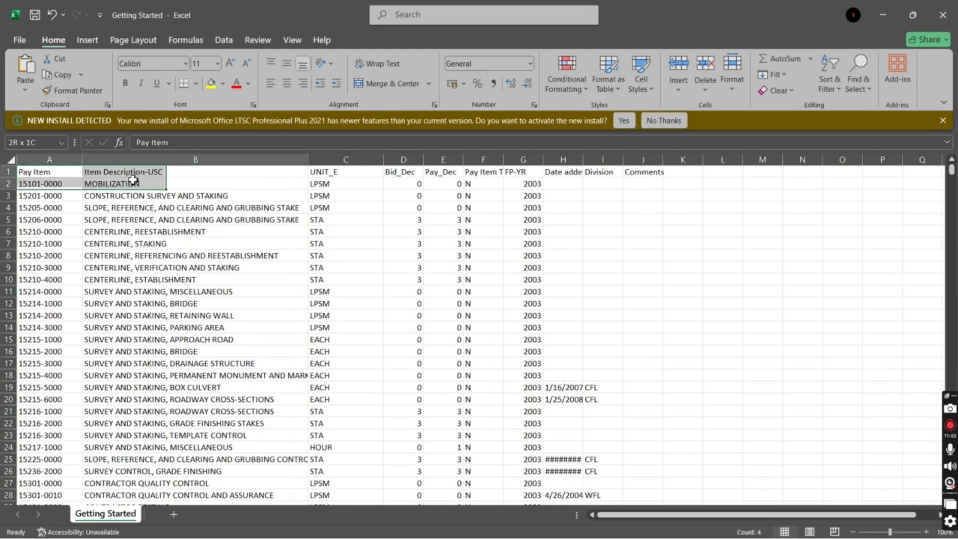
{"action": "left_click_drag", "start_coordinate": [133, 176], "coordinate": [358, 172]}
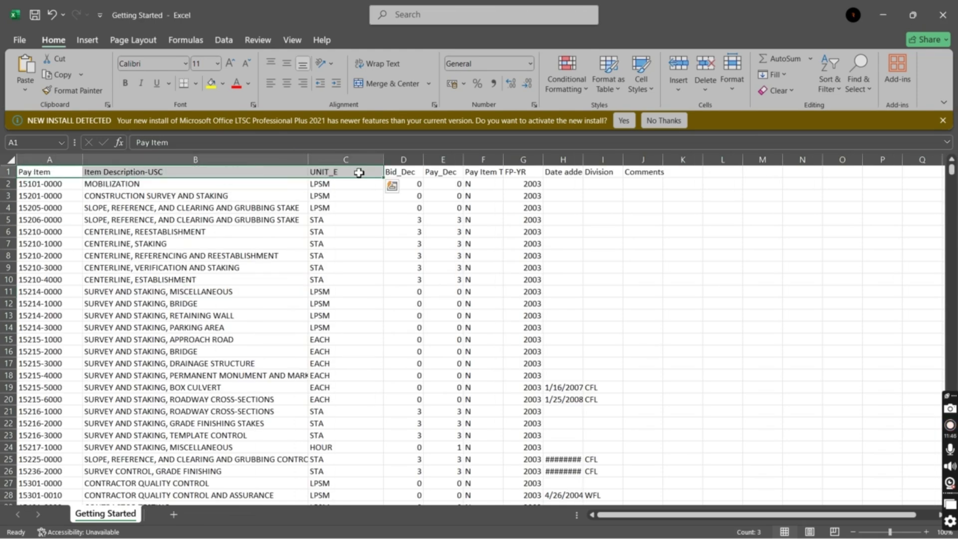
{"action": "key", "text": "ctrl+c"}
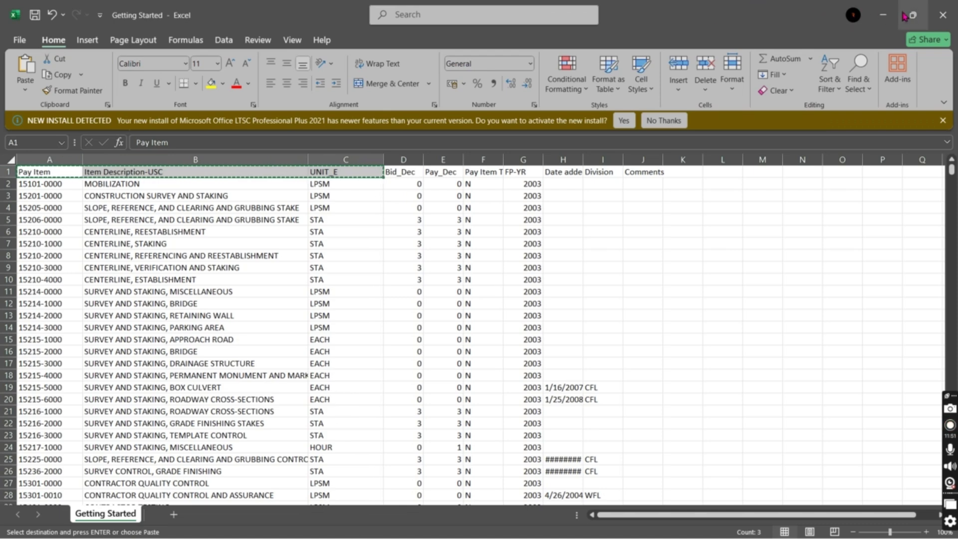
{"action": "left_click", "coordinate": [881, 25]}
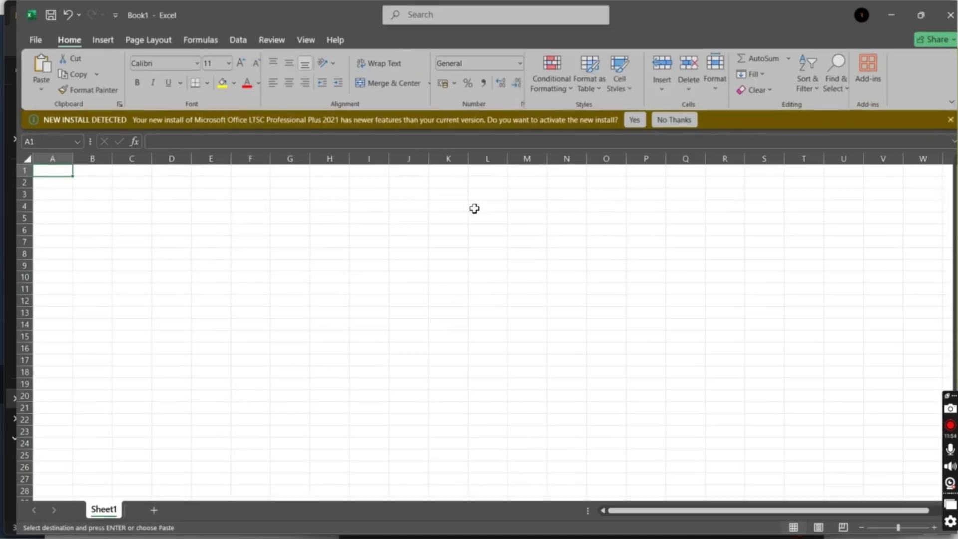
{"action": "left_click", "coordinate": [902, 24]}
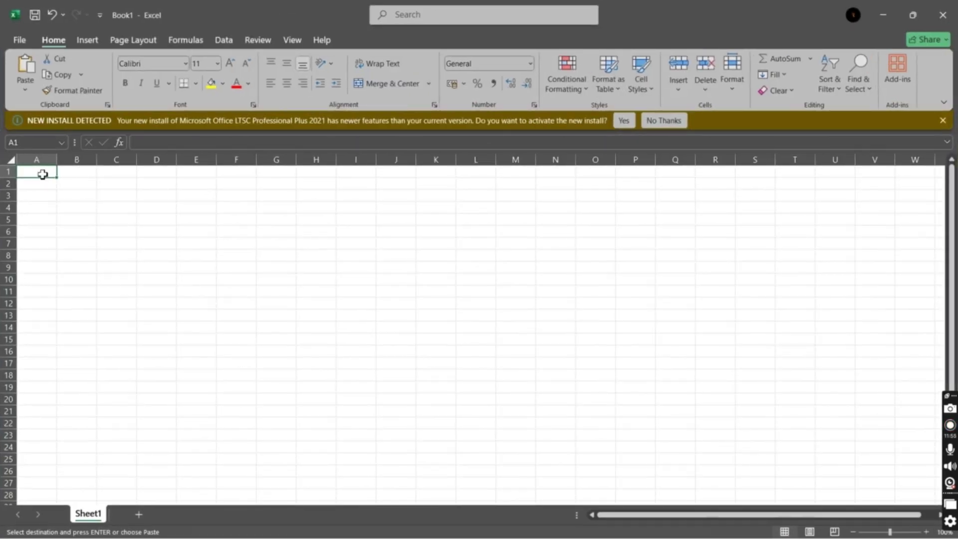
{"action": "key", "text": "ctrl+v"}
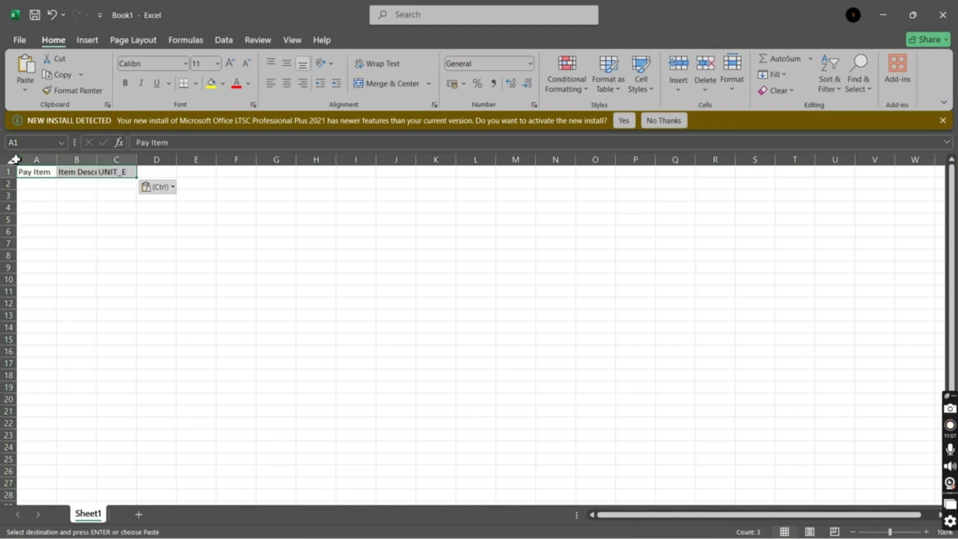
{"action": "double_click", "coordinate": [97, 160]}
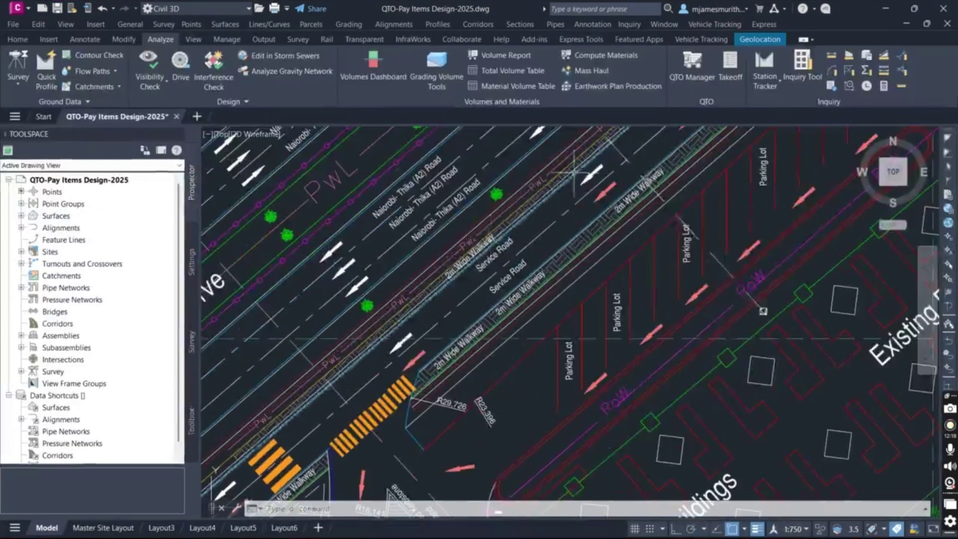
Look over the service road, walkways and parking lots in the QTO-Pay Items Design-2025 drawing in Civil 3D
{"action": "scroll", "coordinate": [542, 196], "scroll_direction": "down", "scroll_amount": 3}
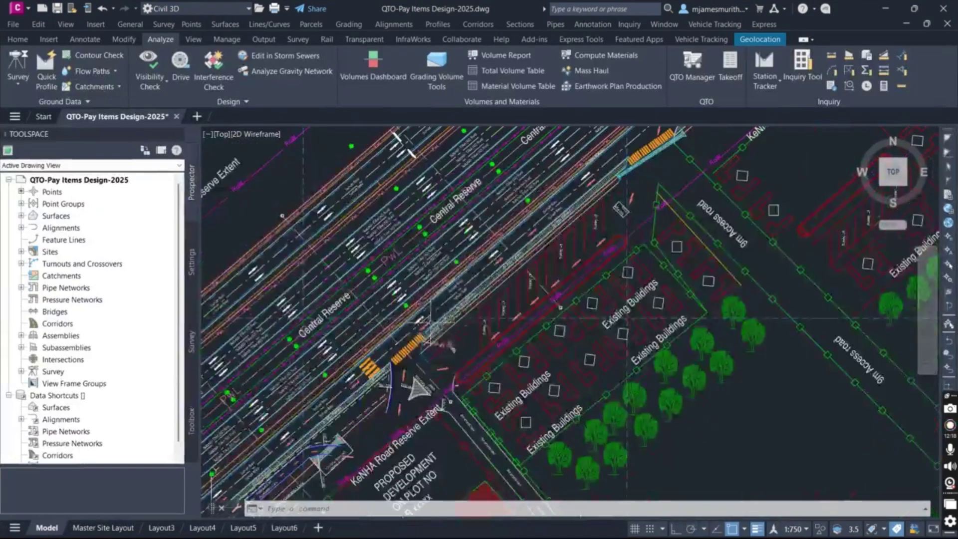
{"action": "scroll", "coordinate": [542, 196], "scroll_direction": "up", "scroll_amount": 3}
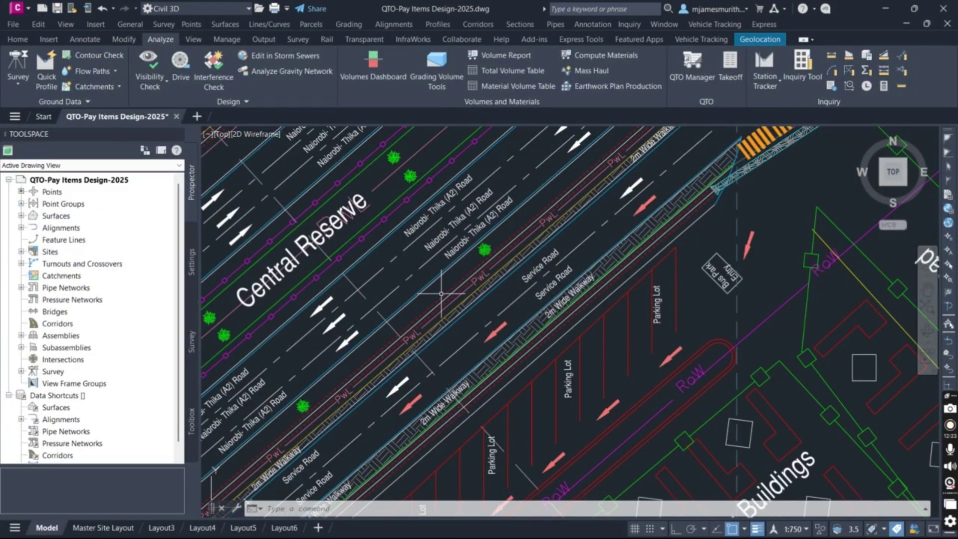
{"action": "scroll", "coordinate": [484, 309], "scroll_direction": "down", "scroll_amount": 3}
{"action": "scroll", "coordinate": [537, 218], "scroll_direction": "up", "scroll_amount": 3}
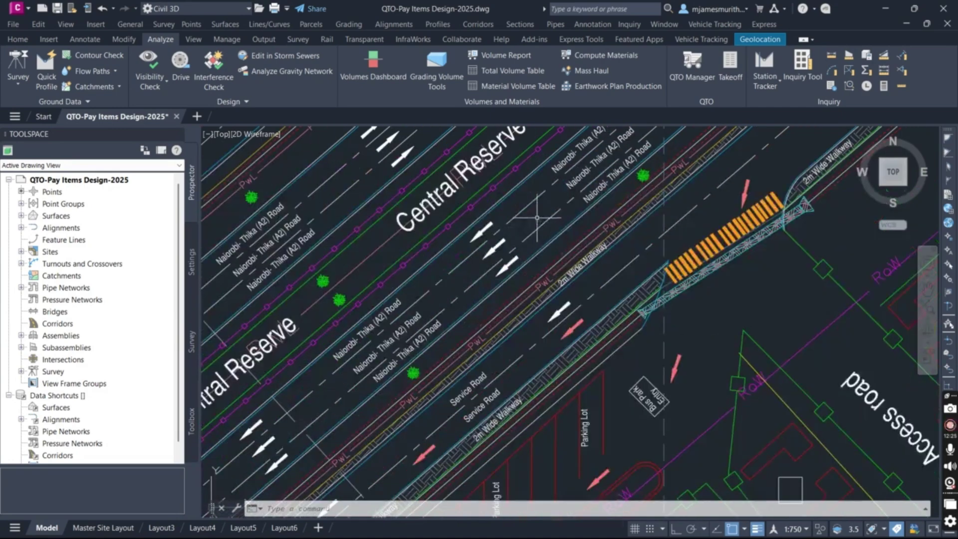
{"action": "scroll", "coordinate": [537, 218], "scroll_direction": "up", "scroll_amount": 3}
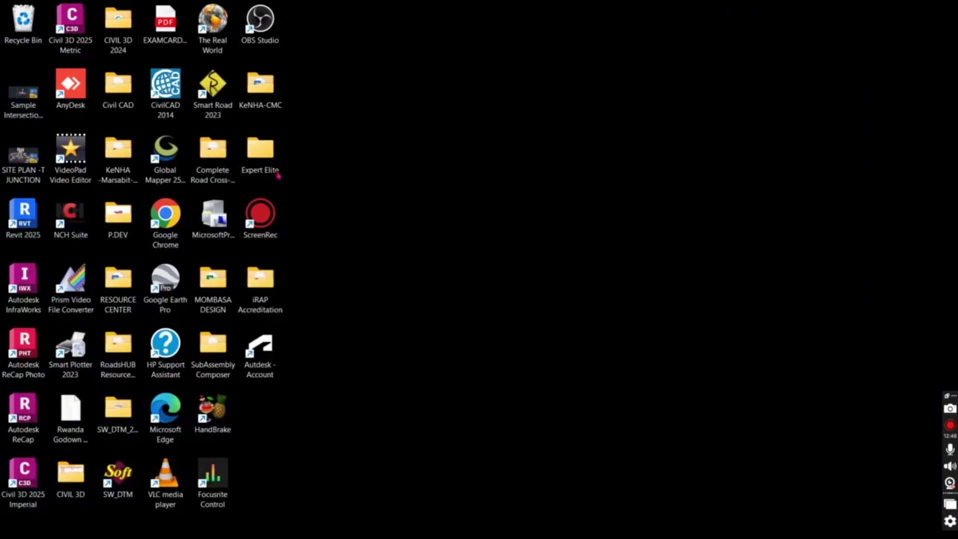
Switch to the Getting Started workbook in Excel and clear the copy selection on its header cells
{"action": "mouse_move", "coordinate": [350, 524]}
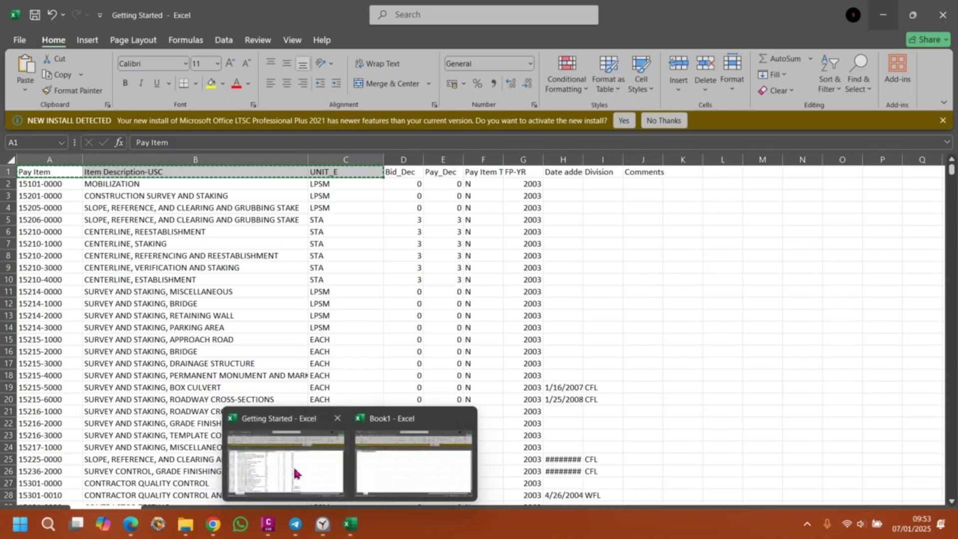
{"action": "left_click", "coordinate": [294, 474]}
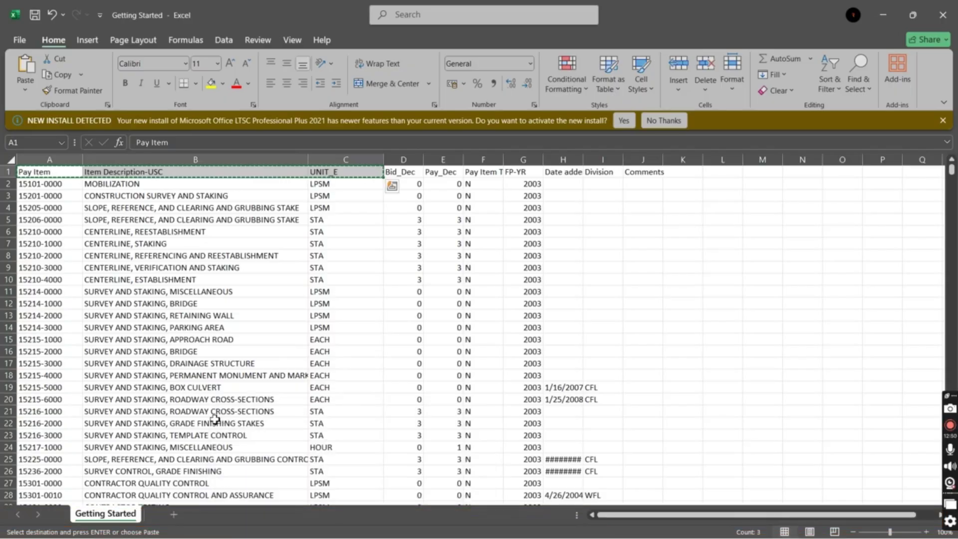
{"action": "left_click", "coordinate": [636, 230]}
{"action": "key", "text": "Escape"}
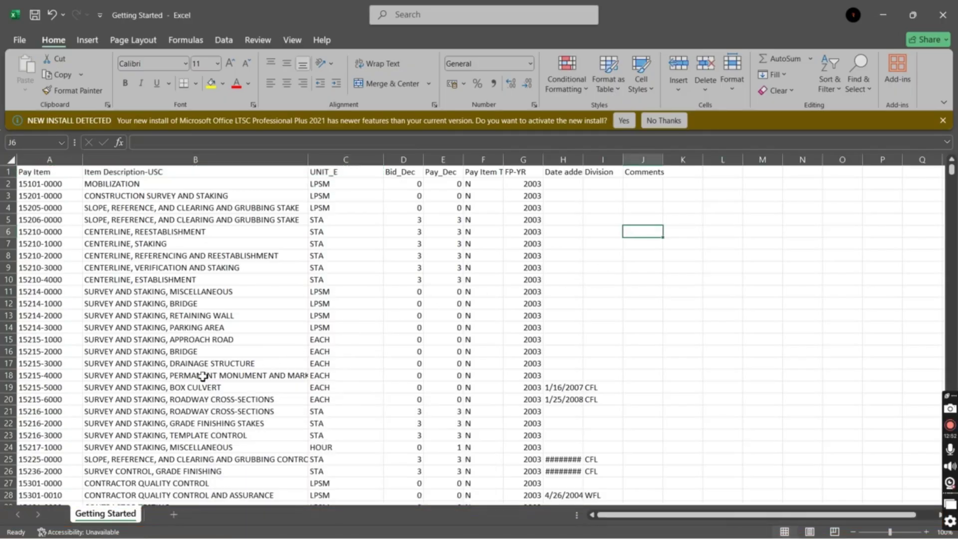
Locate the BACKFILL, CURB pay item 20435-3000 and copy its code, description and unit from A242:C242
{"action": "scroll", "coordinate": [445, 276], "scroll_direction": "down", "scroll_amount": 1}
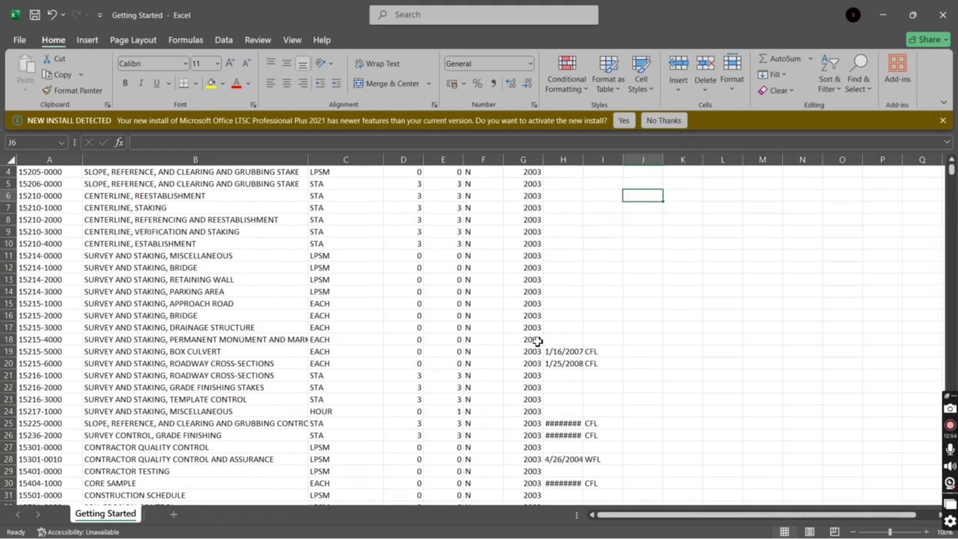
{"action": "key", "text": "ctrl+f"}
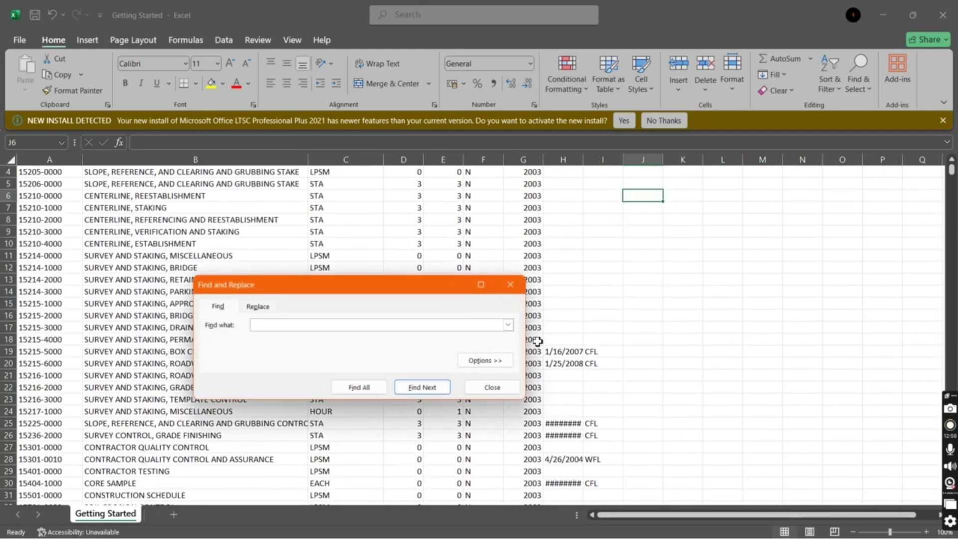
{"action": "key", "text": "Escape"}
{"action": "left_click_drag", "start_coordinate": [952, 170], "coordinate": [938, 210]}
{"action": "left_click_drag", "start_coordinate": [936, 199], "coordinate": [934, 191]}
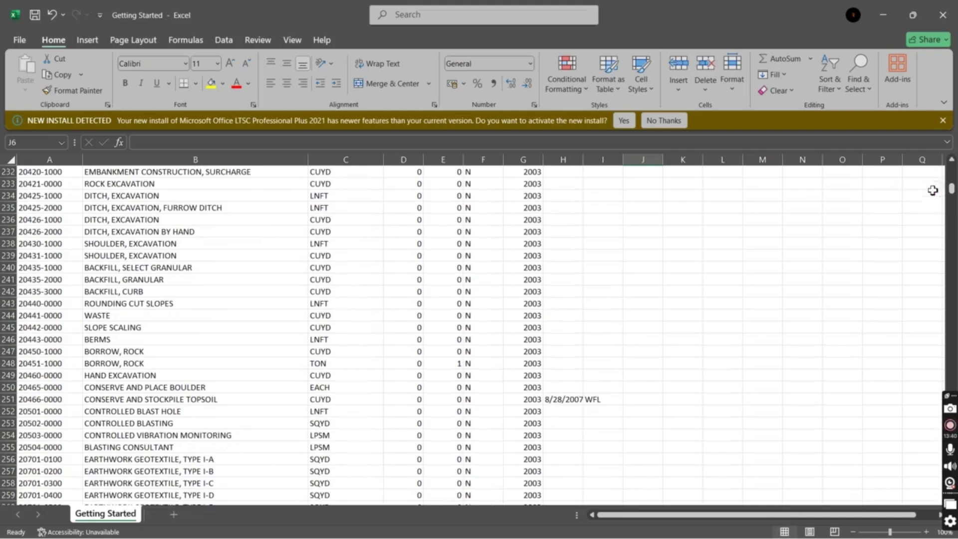
{"action": "left_click", "coordinate": [40, 294]}
{"action": "left_click_drag", "start_coordinate": [40, 297], "coordinate": [347, 290]}
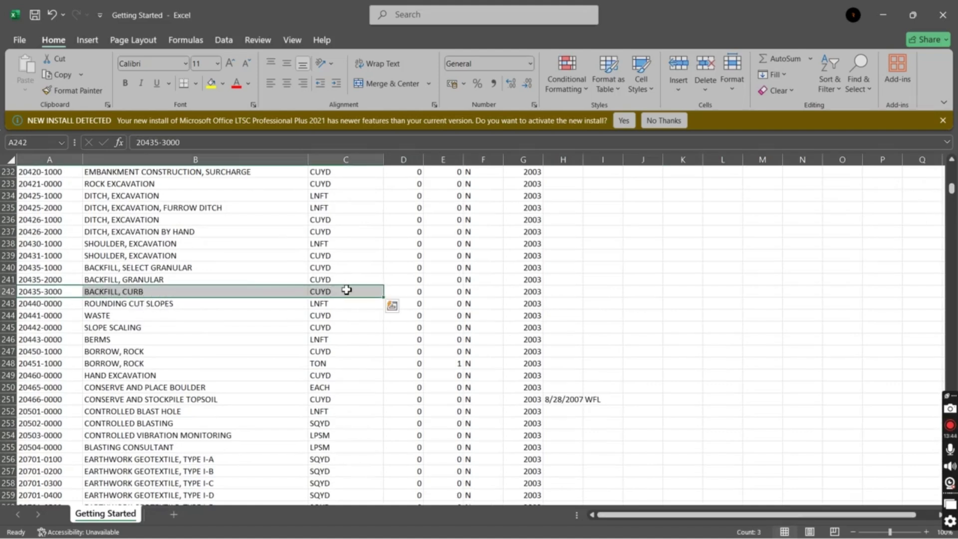
{"action": "key", "text": "ctrl+c"}
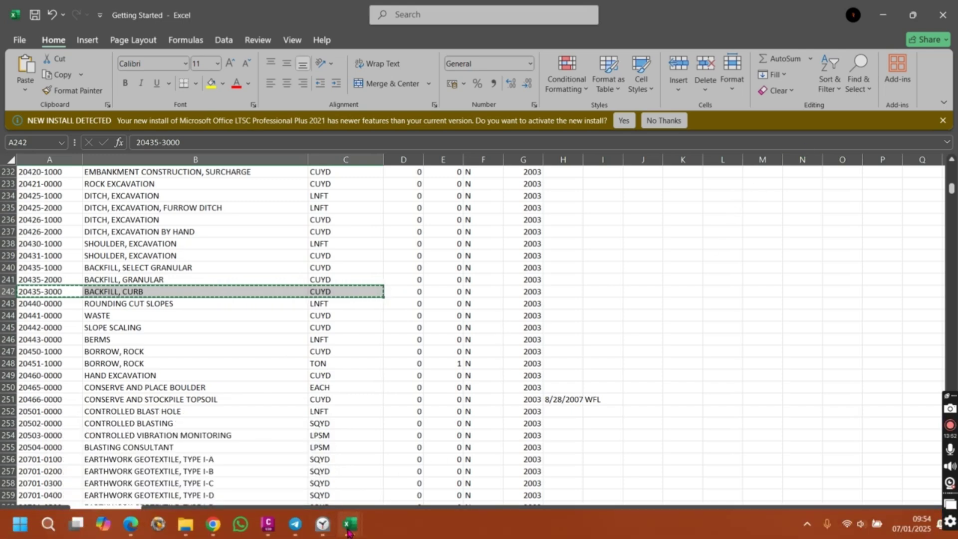
Paste the copied BACKFILL, CURB item into row 2 of Book1 and select cell A3 below it
{"action": "mouse_move", "coordinate": [352, 534]}
{"action": "left_click", "coordinate": [402, 471]}
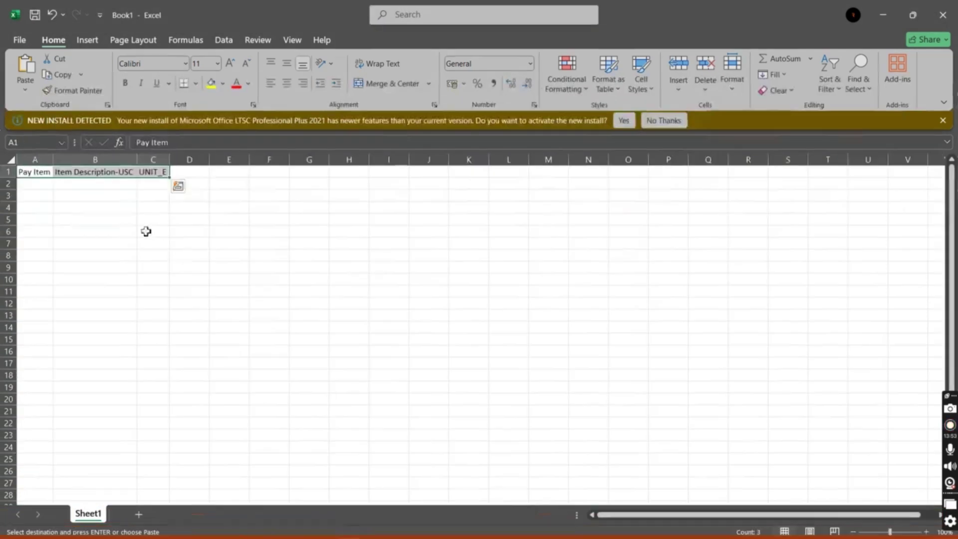
{"action": "left_click", "coordinate": [44, 186]}
{"action": "key", "text": "ctrl+v"}
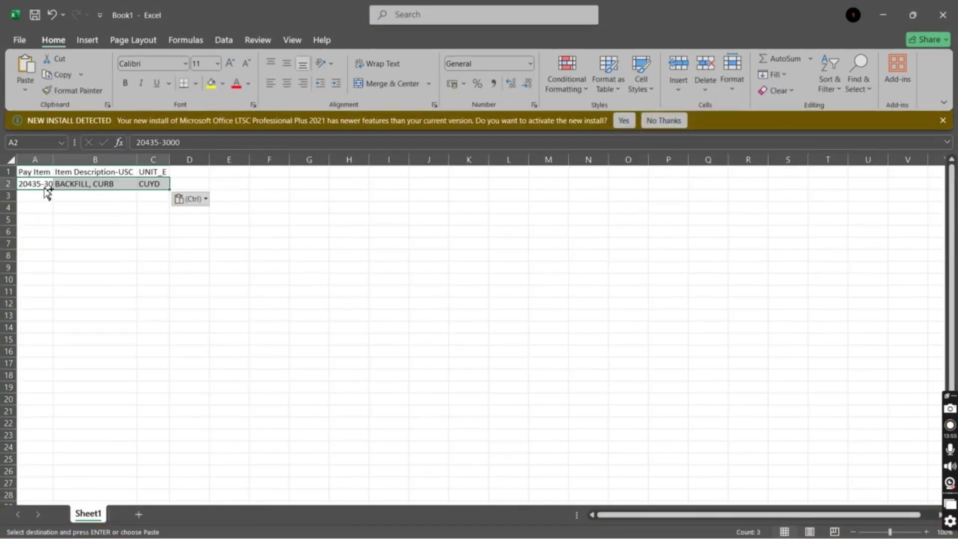
{"action": "left_click", "coordinate": [29, 215]}
{"action": "left_click", "coordinate": [30, 196]}
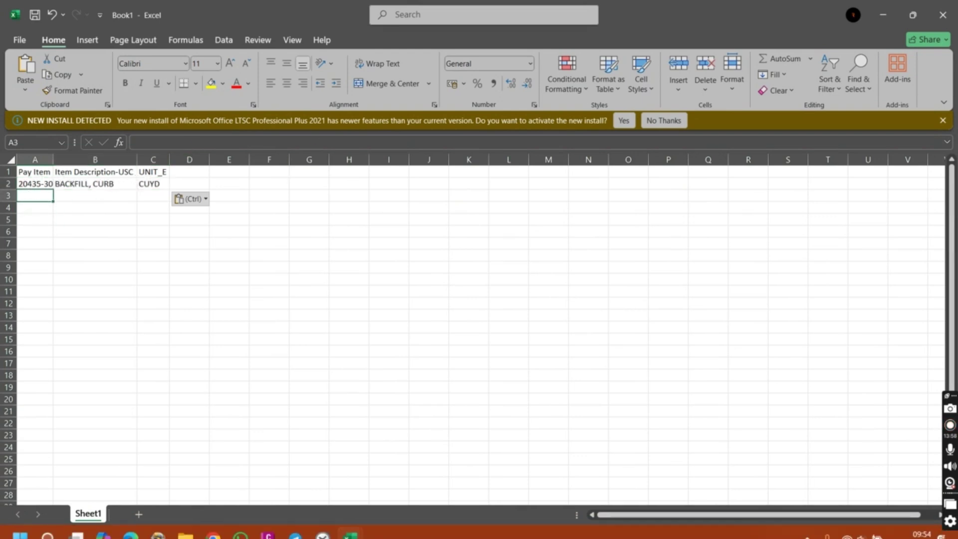
Copy the six removal items in A214:C219 of Getting Started, from REMOVAL OF BUILDING to REMOVAL OF CONCRETE
{"action": "mouse_move", "coordinate": [215, 526]}
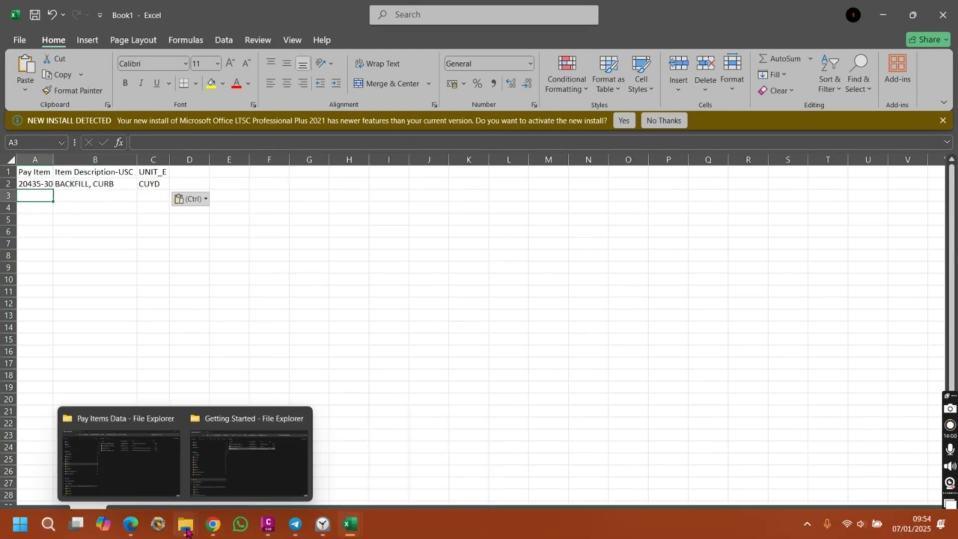
{"action": "left_click", "coordinate": [247, 459]}
{"action": "left_click", "coordinate": [351, 524]}
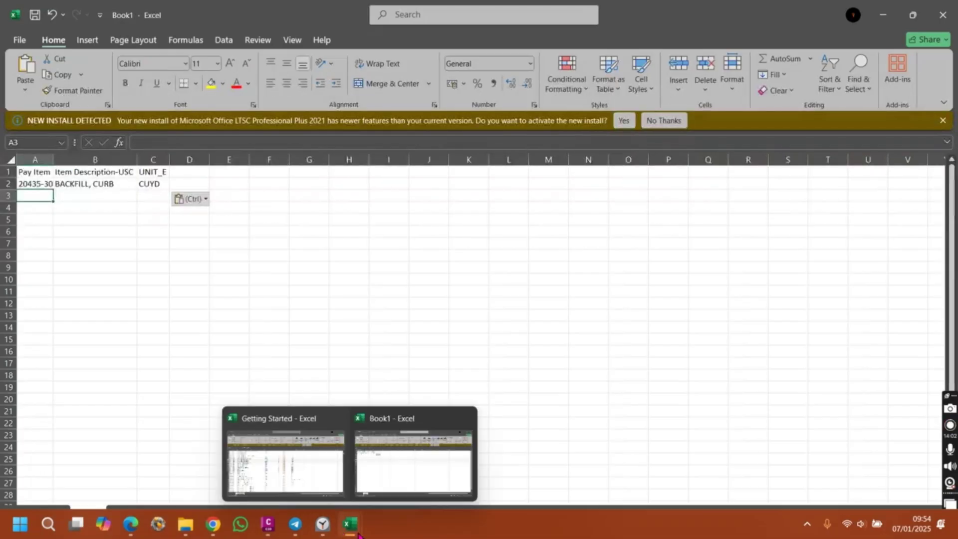
{"action": "left_click", "coordinate": [316, 471]}
{"action": "left_click", "coordinate": [141, 329]}
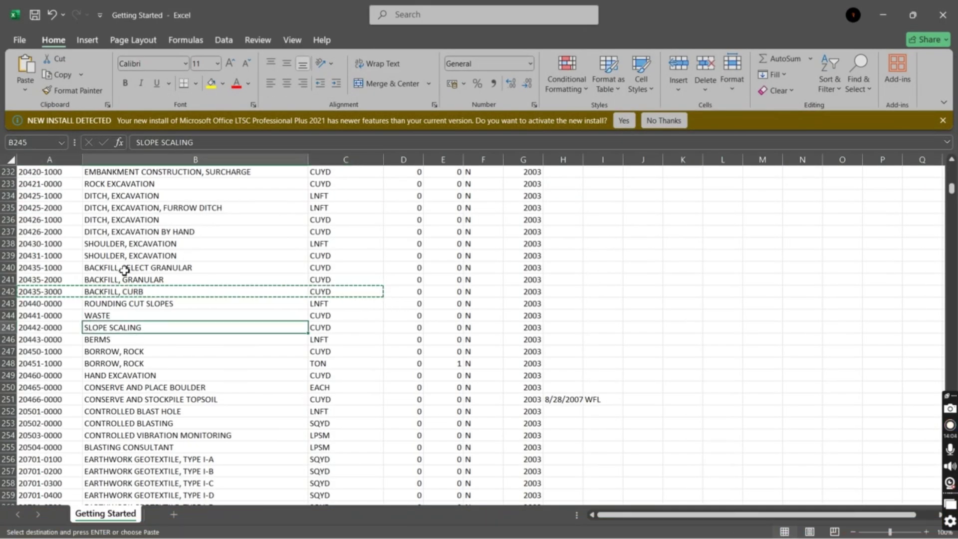
{"action": "scroll", "coordinate": [124, 270], "scroll_direction": "up", "scroll_amount": 7}
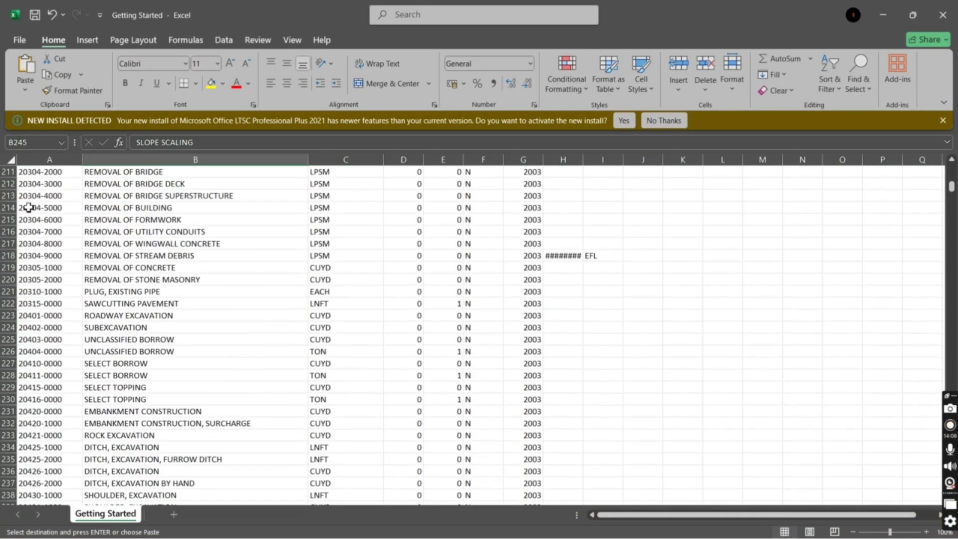
{"action": "left_click", "coordinate": [94, 209]}
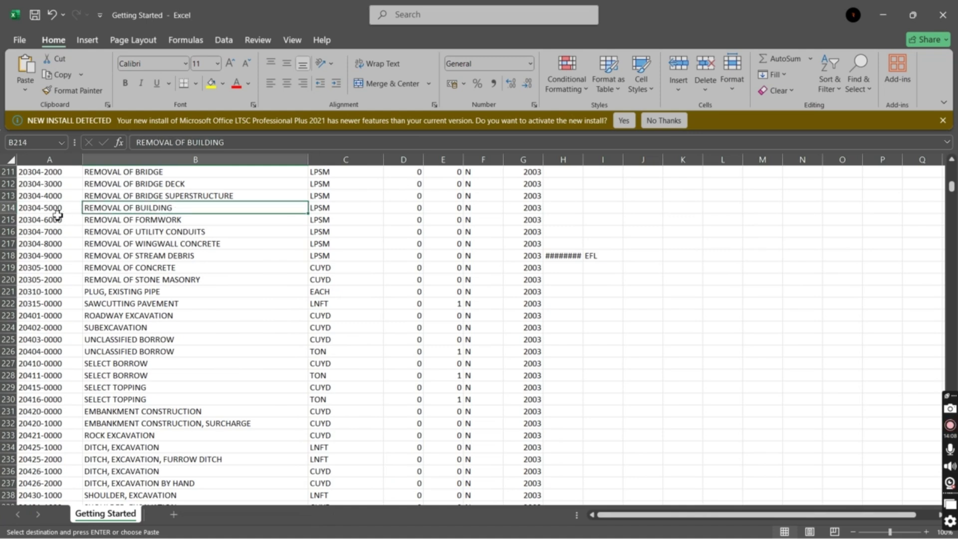
{"action": "left_click_drag", "start_coordinate": [33, 208], "coordinate": [299, 270]}
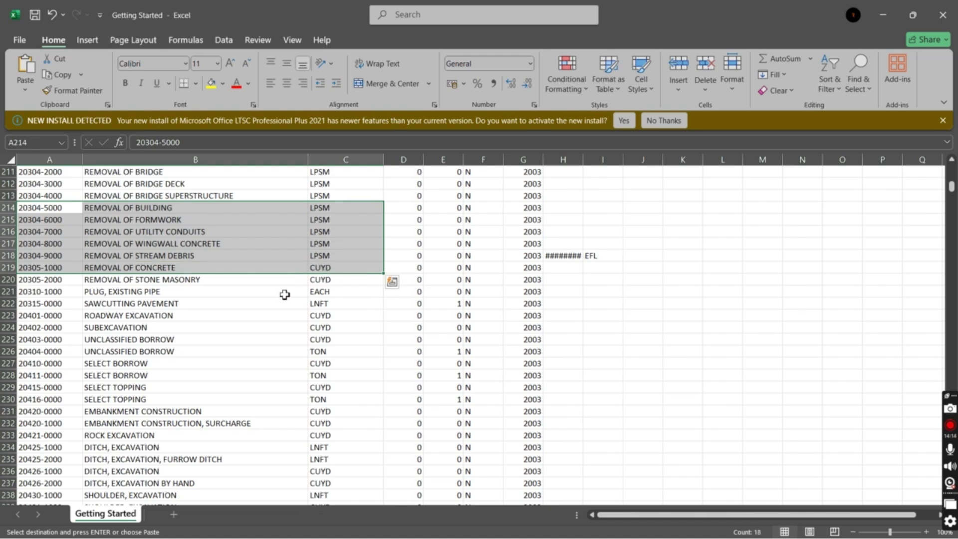
{"action": "key", "text": "ctrl+c"}
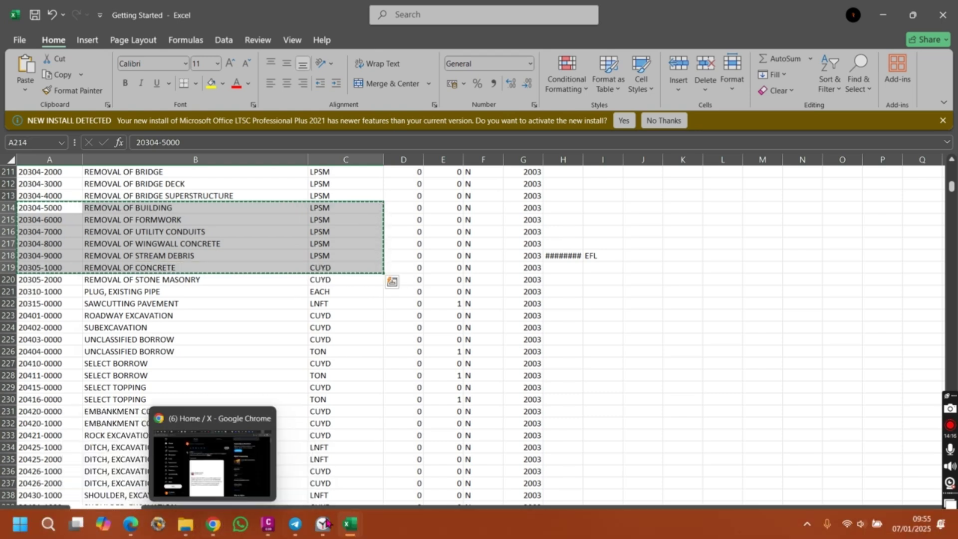
Paste the six removal items into Book1 starting at cell A3 and deselect the pasted range
{"action": "mouse_move", "coordinate": [350, 524]}
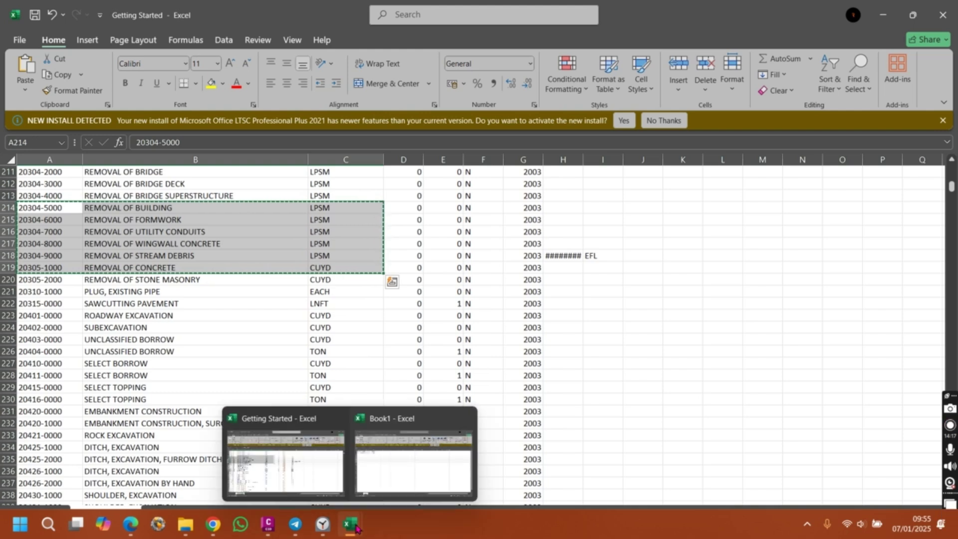
{"action": "left_click", "coordinate": [417, 464]}
{"action": "key", "text": "ctrl+v"}
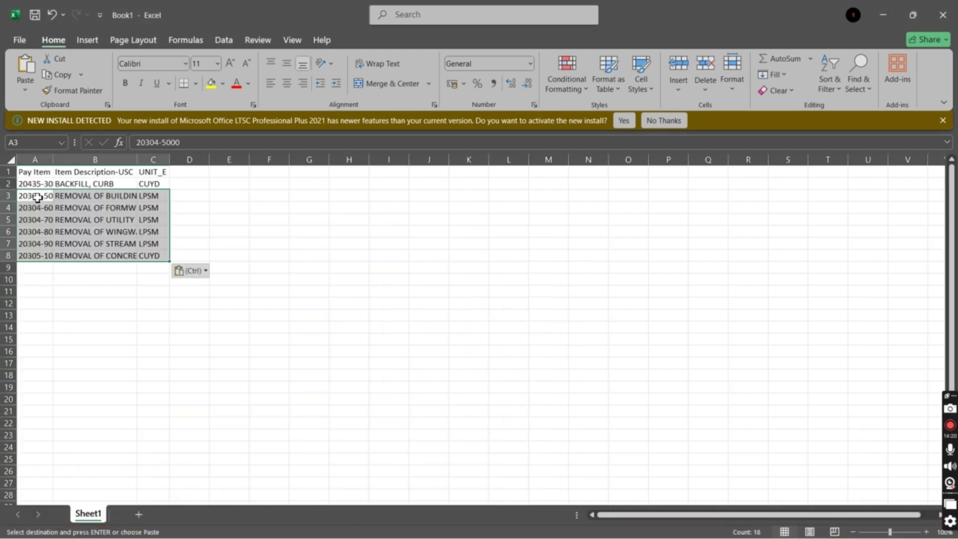
{"action": "left_click", "coordinate": [196, 289]}
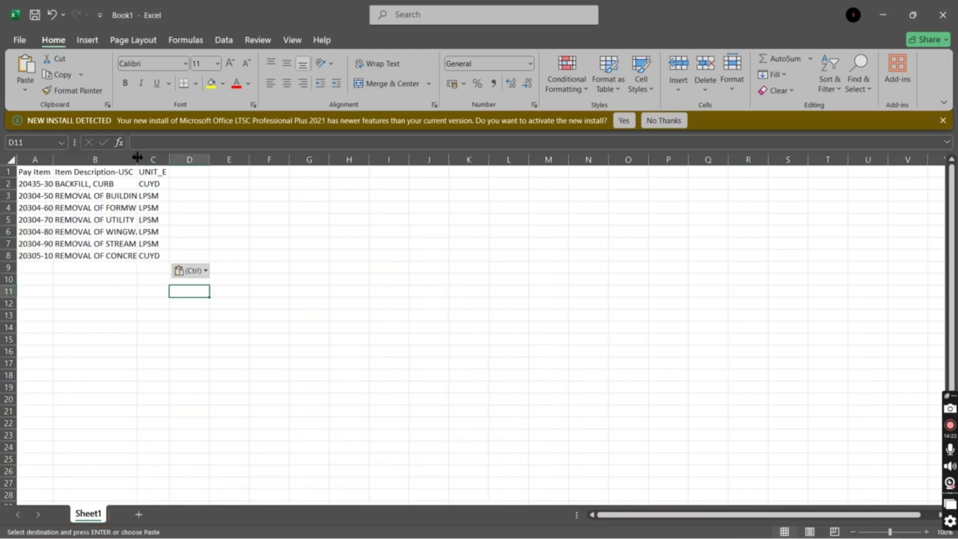
Widen columns A, B and C of Book1 so the pay item codes, descriptions and units have more room
{"action": "left_click_drag", "start_coordinate": [137, 160], "coordinate": [161, 161]}
{"action": "left_click_drag", "start_coordinate": [54, 163], "coordinate": [127, 165]}
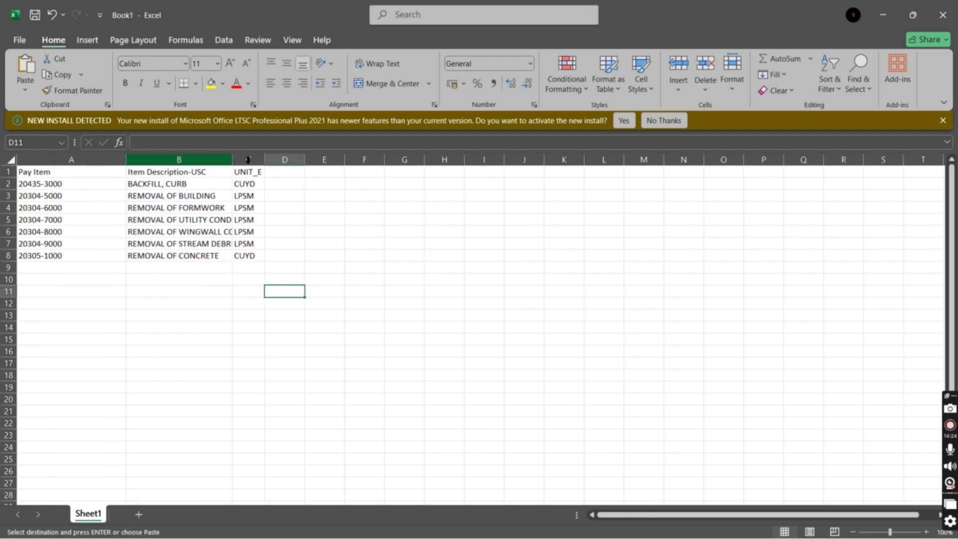
{"action": "left_click_drag", "start_coordinate": [262, 161], "coordinate": [284, 161]}
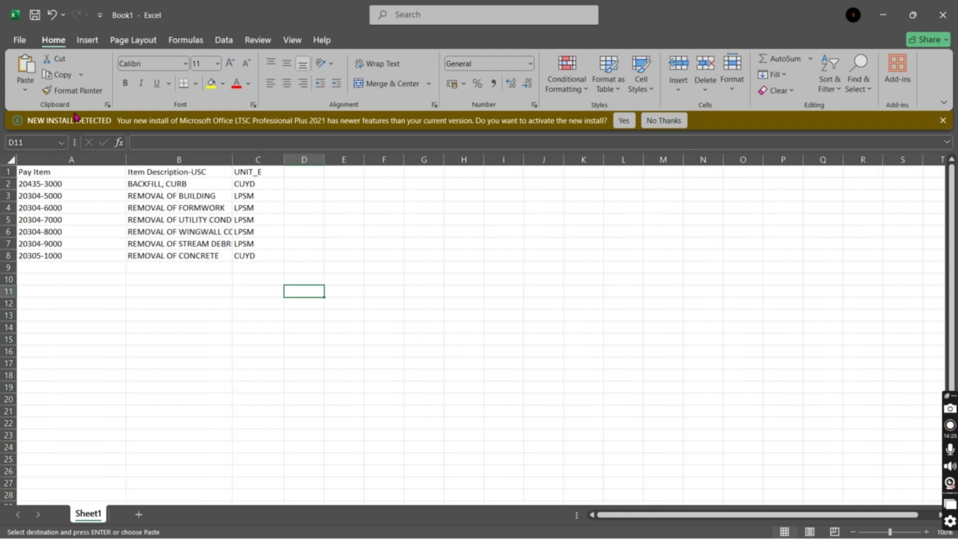
Start saving Book1 as a new file in the Getting Started folder under C3D 2025's Pay Item Data
{"action": "left_click", "coordinate": [17, 40]}
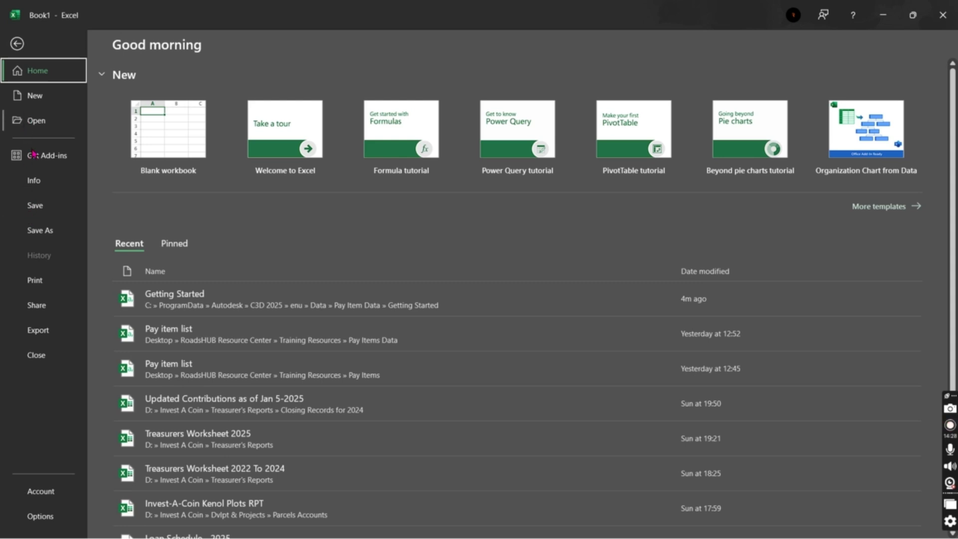
{"action": "left_click", "coordinate": [43, 233]}
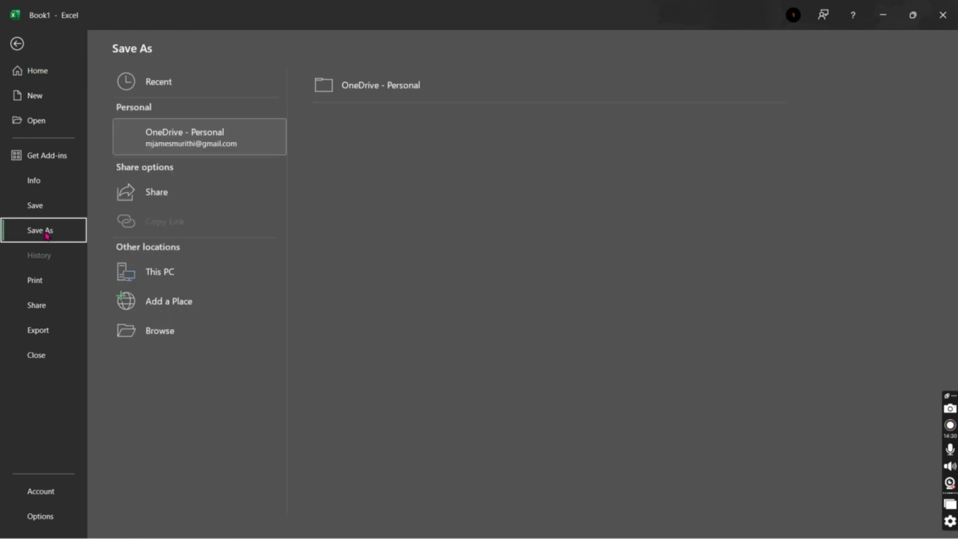
{"action": "left_click", "coordinate": [172, 329]}
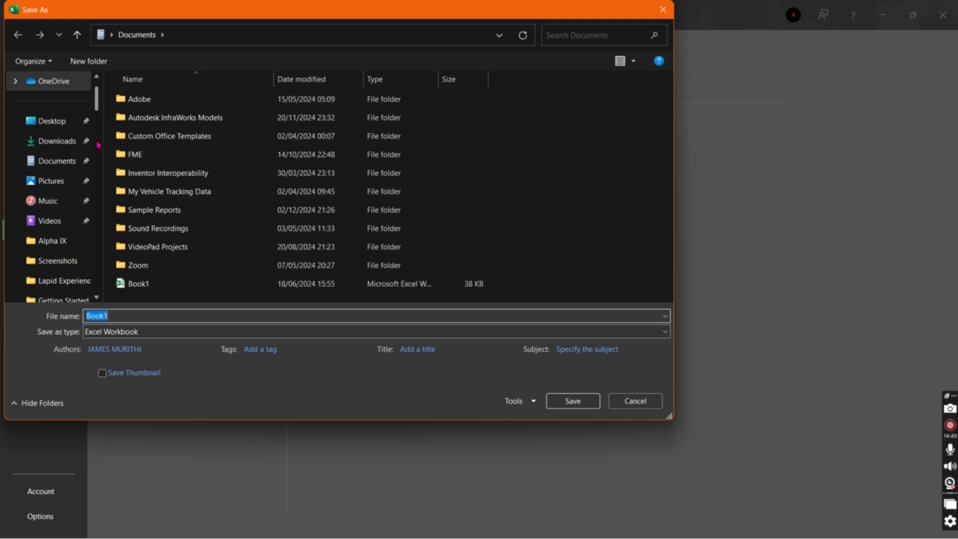
{"action": "scroll", "coordinate": [68, 220], "scroll_direction": "down", "scroll_amount": 2}
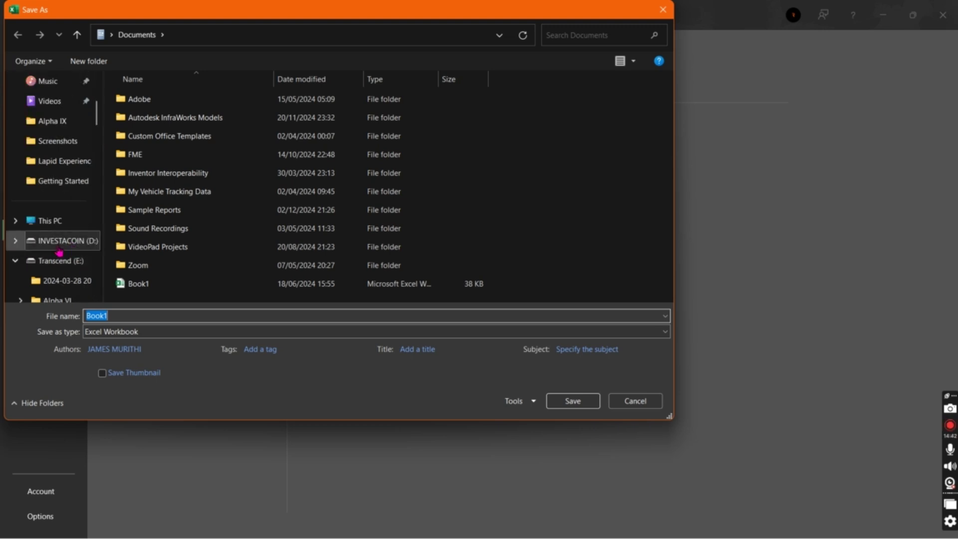
{"action": "left_click", "coordinate": [58, 182]}
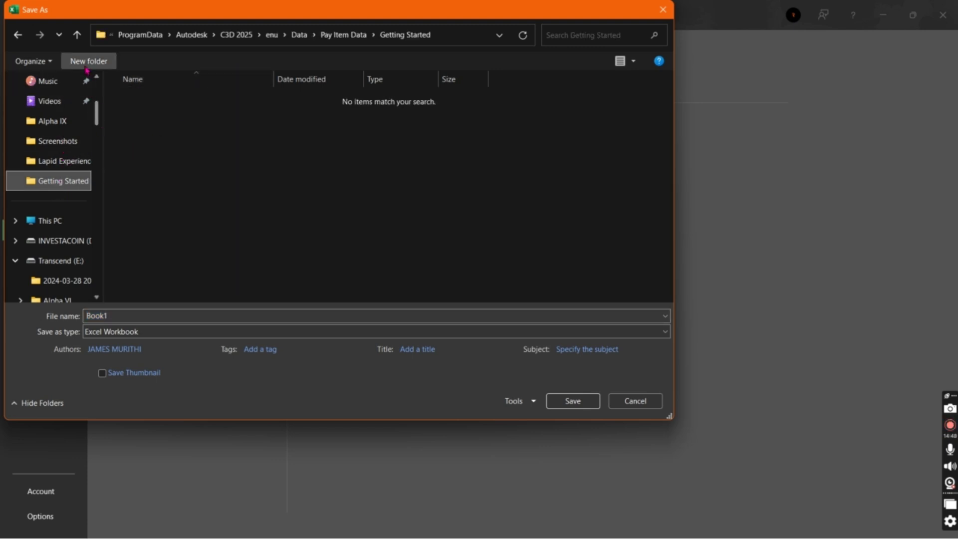
{"action": "left_click", "coordinate": [77, 35]}
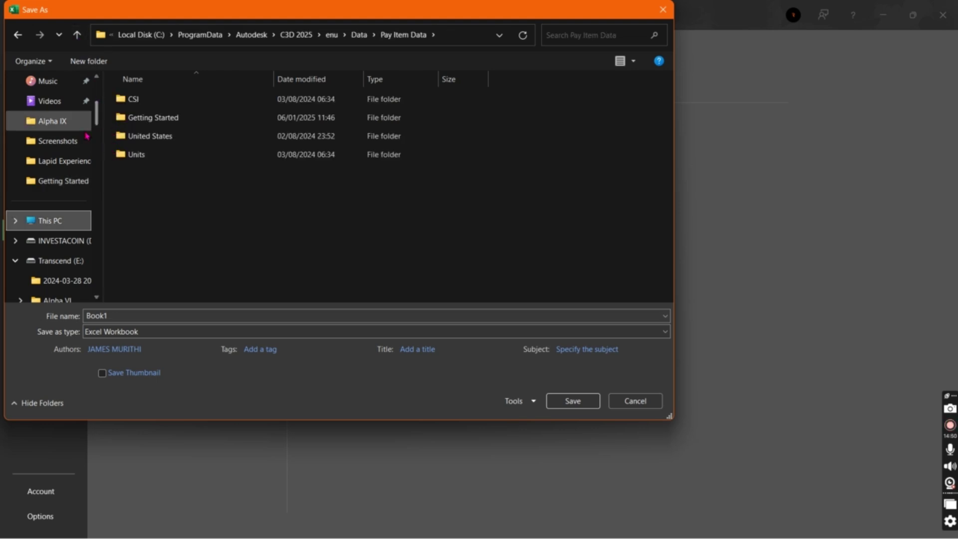
{"action": "double_click", "coordinate": [144, 118]}
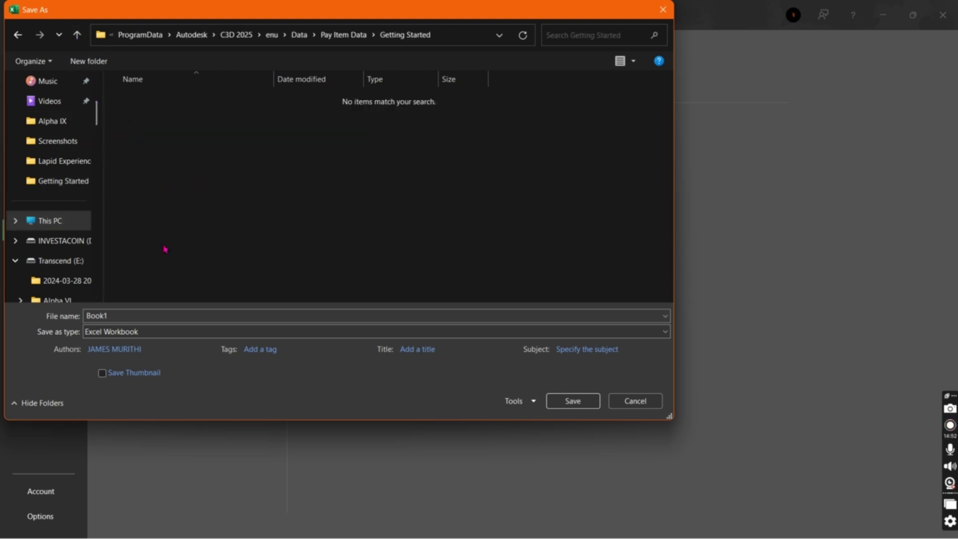
Name the file with the engineer's title and first name followed by the word Template
{"action": "left_click", "coordinate": [154, 319]}
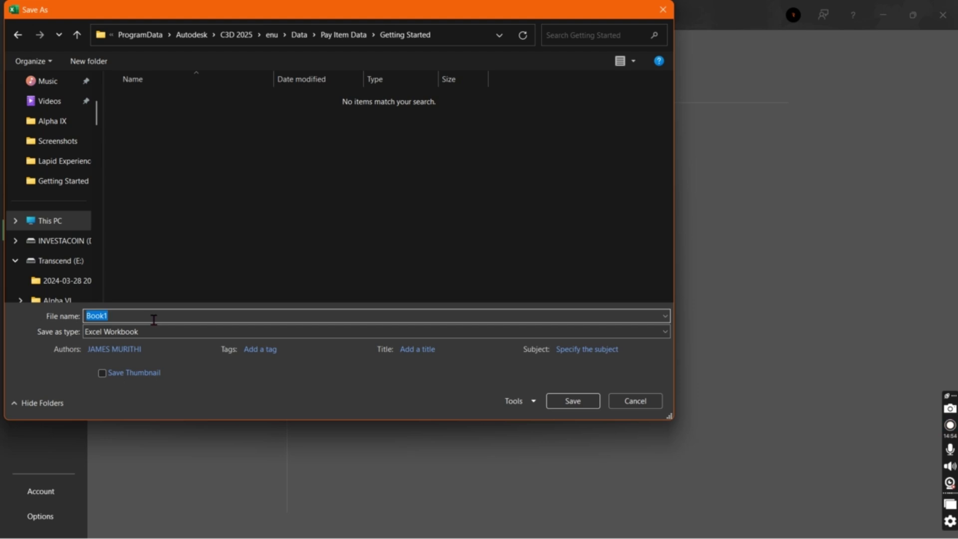
{"action": "type", "text": "Tem"}
{"action": "key", "text": "BackSpace"}
{"action": "key", "text": "BackSpace"}
{"action": "key", "text": "BackSpace"}
{"action": "key", "text": "BackSpace"}
{"action": "type", "text": "Eng James Tenplate"}
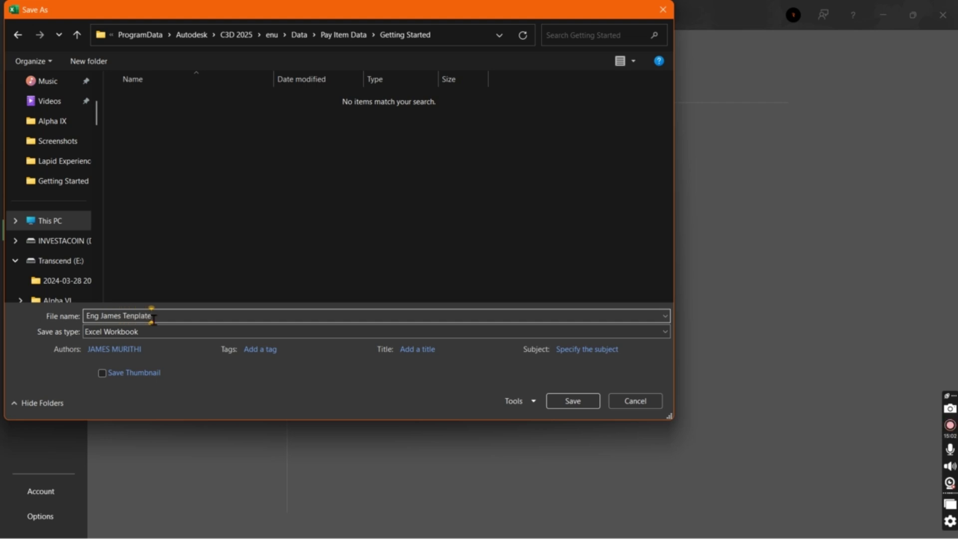
{"action": "key", "text": "BackSpace"}
{"action": "key", "text": "BackSpace"}
{"action": "key", "text": "BackSpace"}
{"action": "key", "text": "BackSpace"}
{"action": "key", "text": "BackSpace"}
{"action": "type", "text": "mplate"}
Set the file type to CSV UTF-8 (Comma delimited) and save the pay item list
{"action": "left_click", "coordinate": [158, 335]}
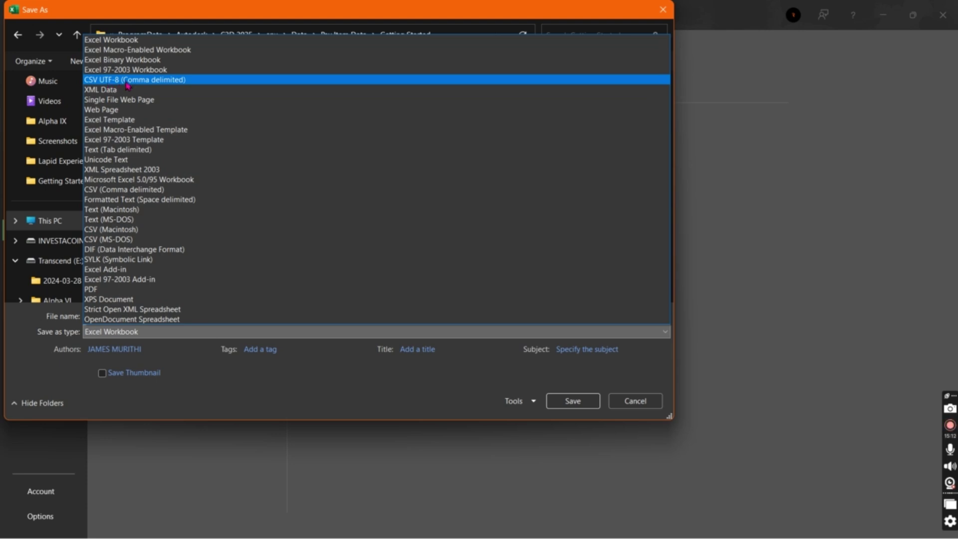
{"action": "left_click", "coordinate": [163, 81]}
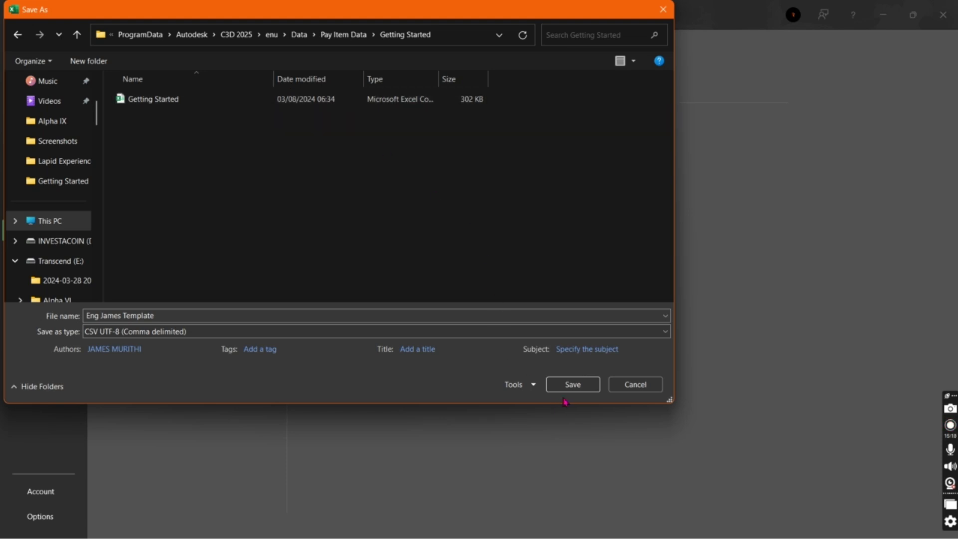
{"action": "left_click", "coordinate": [573, 385]}
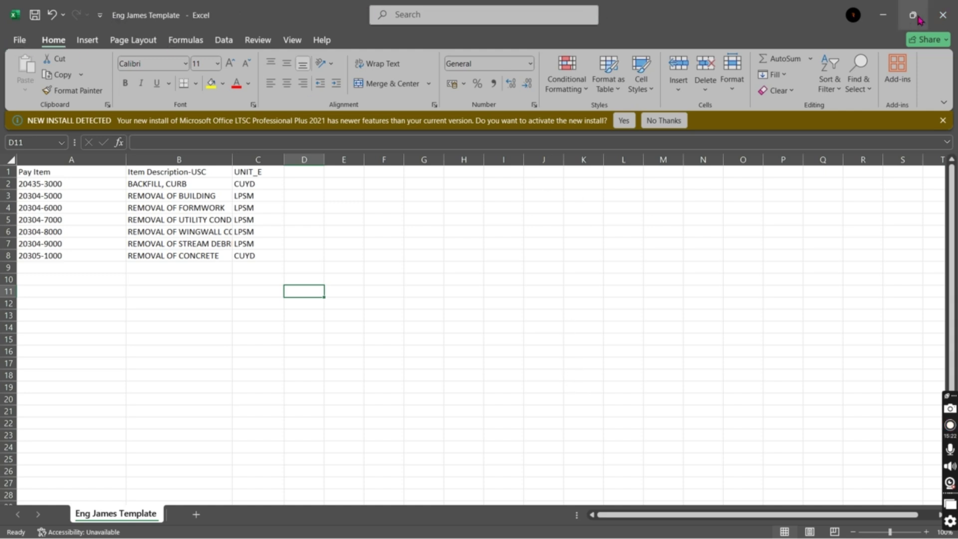
Close the custom template workbook and the Getting Started workbook, discarding changes to Getting Started
{"action": "left_click", "coordinate": [951, 22]}
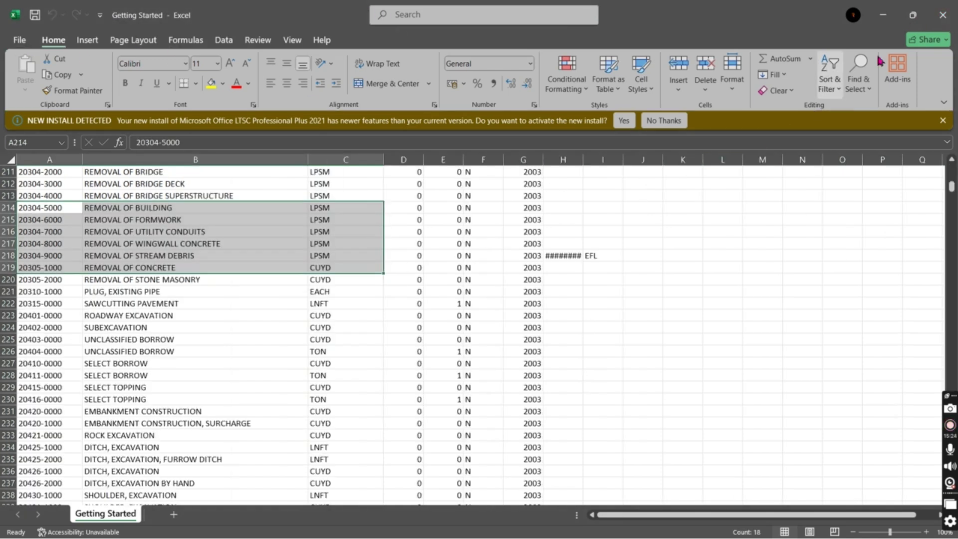
{"action": "left_click", "coordinate": [943, 15]}
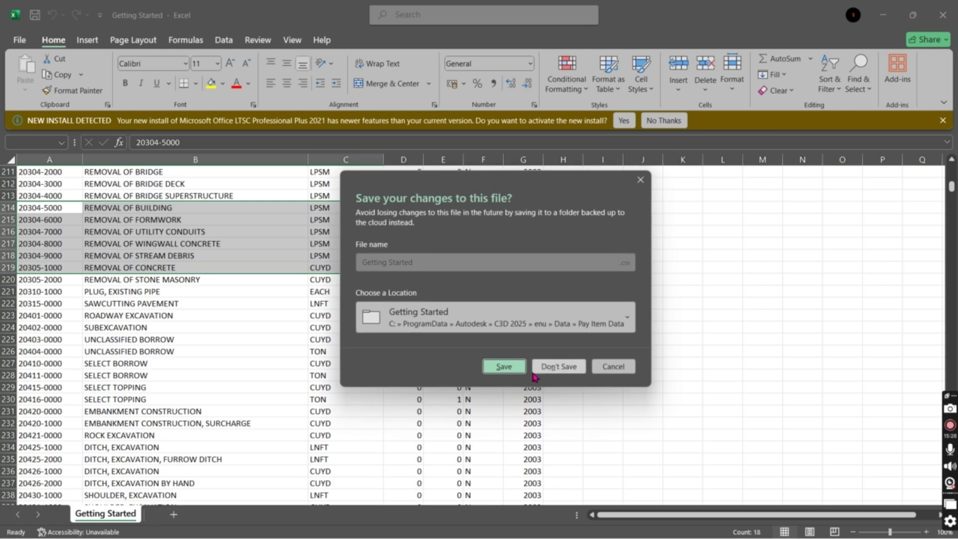
{"action": "left_click", "coordinate": [572, 368]}
Switch to Civil 3D and open the QTO Manager for the QTO-Pay Items Design-2025 drawing
{"action": "mouse_move", "coordinate": [212, 525]}
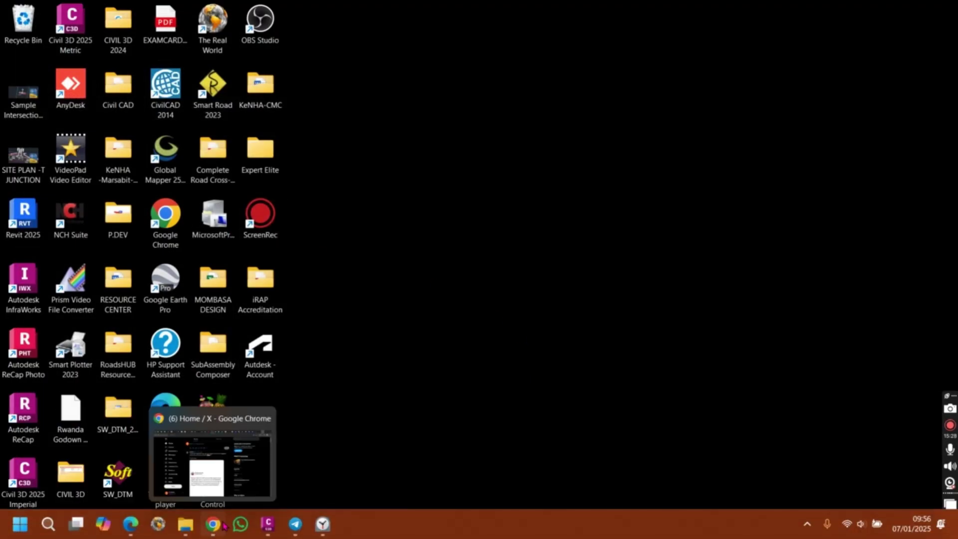
{"action": "left_click", "coordinate": [265, 525]}
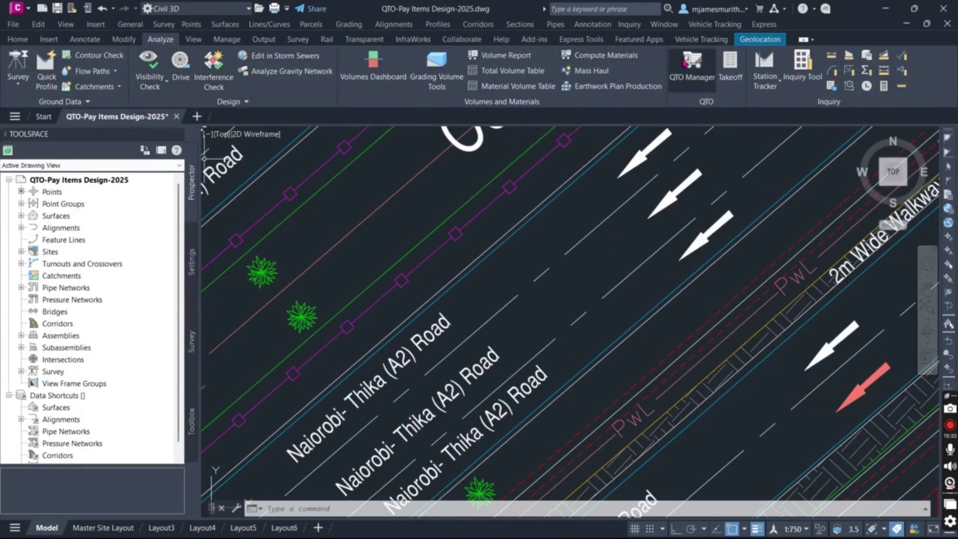
{"action": "left_click", "coordinate": [687, 71]}
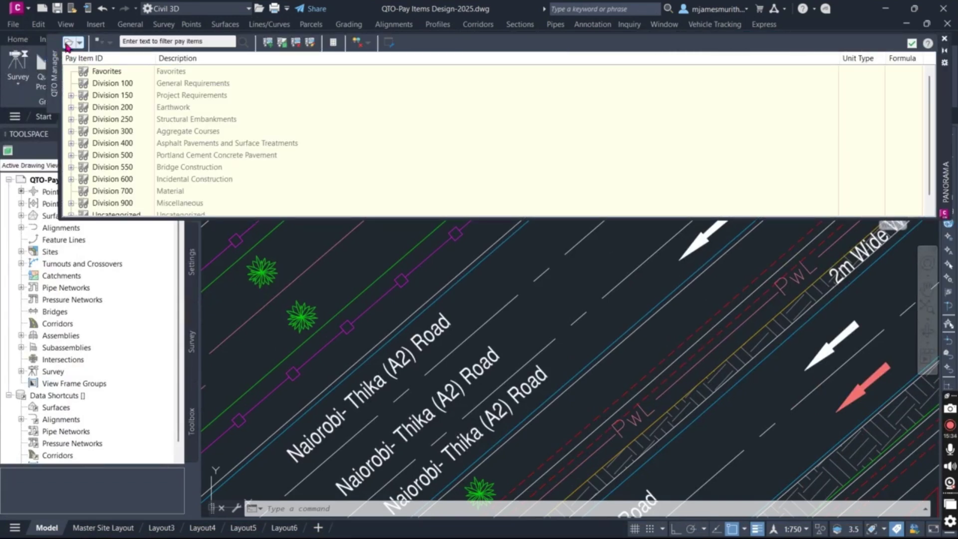
Load the custom template CSV from the Getting Started folder as the pay item file, keeping the Getting Started Categories.xml categorization
{"action": "left_click", "coordinate": [69, 42]}
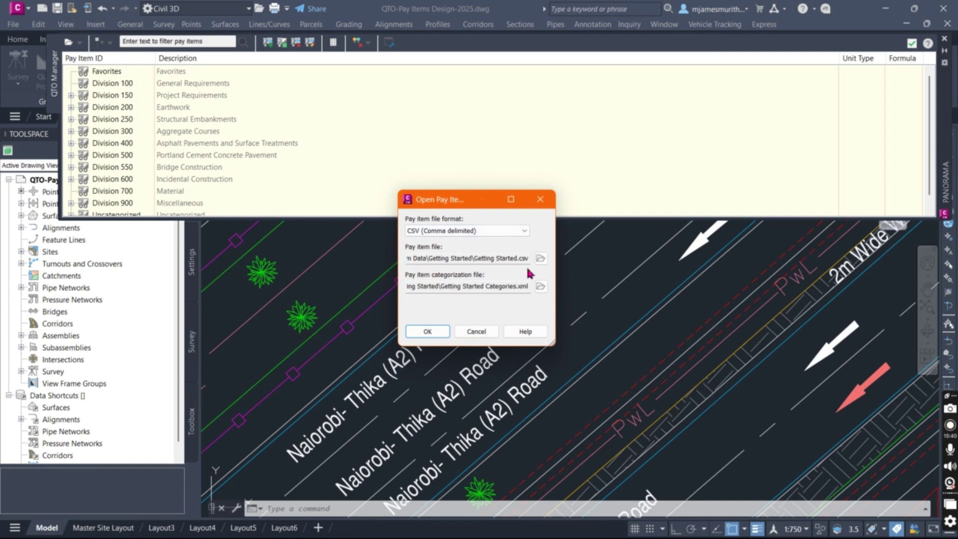
{"action": "left_click", "coordinate": [540, 258]}
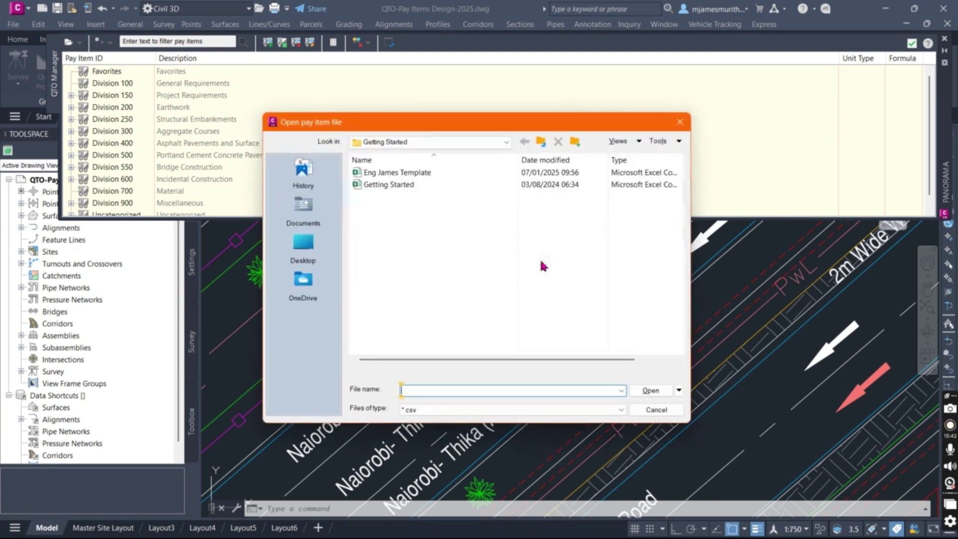
{"action": "left_click", "coordinate": [395, 174]}
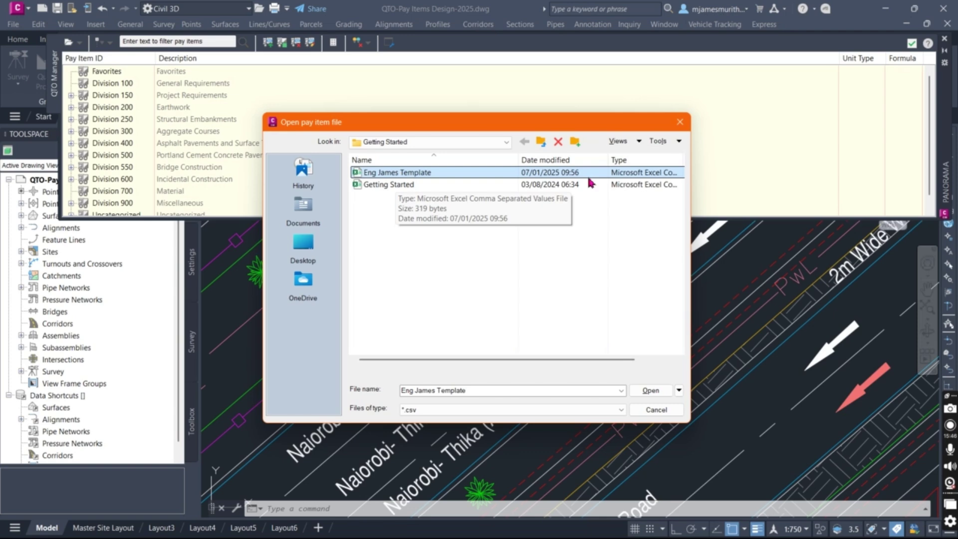
{"action": "left_click", "coordinate": [652, 391]}
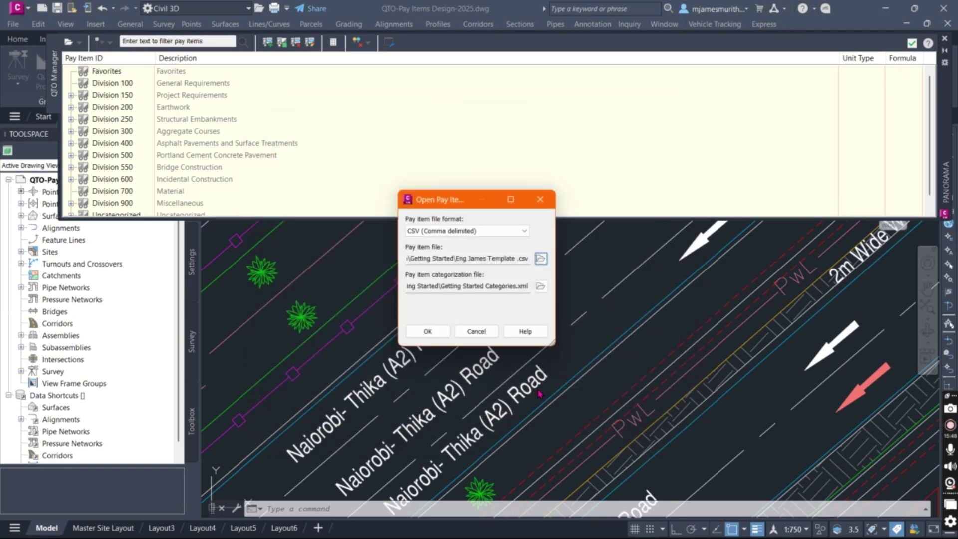
{"action": "left_click", "coordinate": [429, 332]}
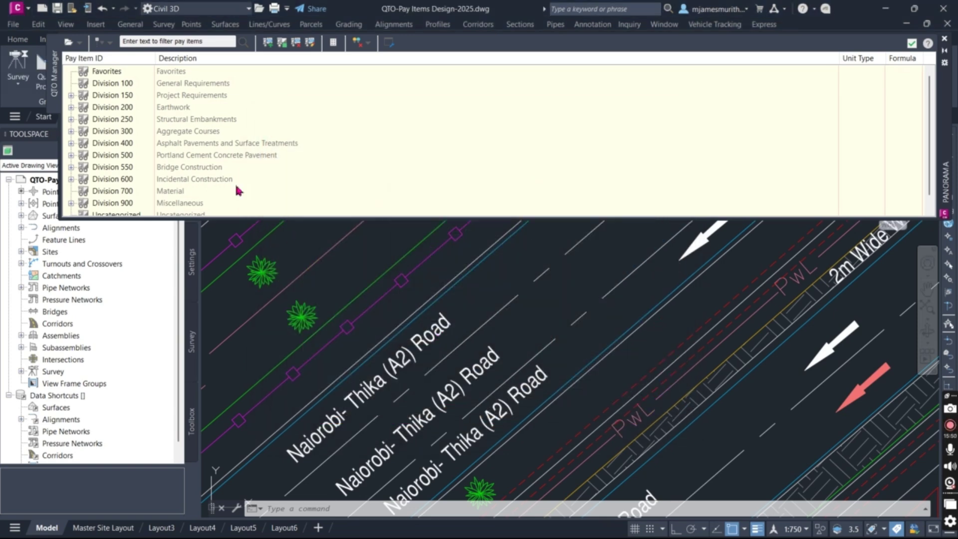
Check the Uncategorized entry and the division list in the QTO Manager for the loaded pay items
{"action": "scroll", "coordinate": [120, 150], "scroll_direction": "down", "scroll_amount": 1}
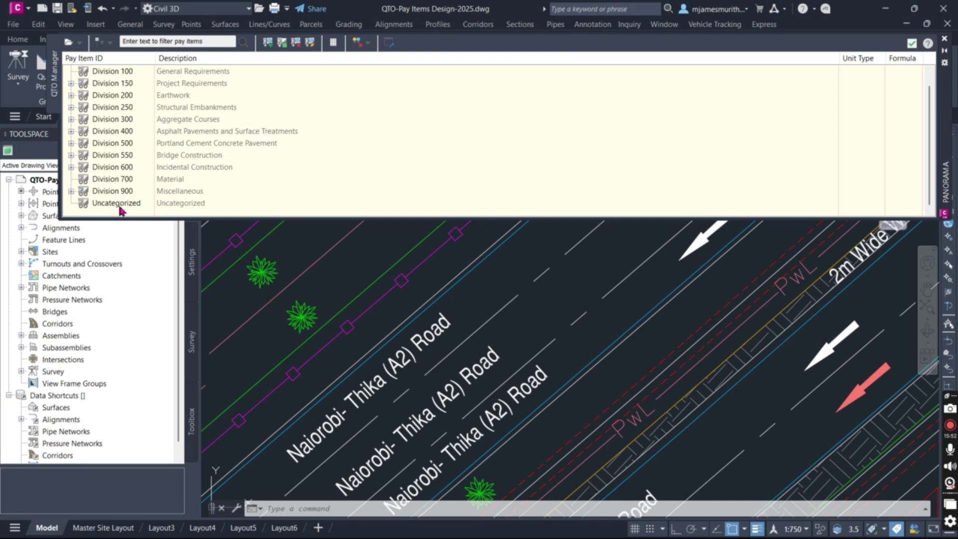
{"action": "left_click", "coordinate": [83, 204]}
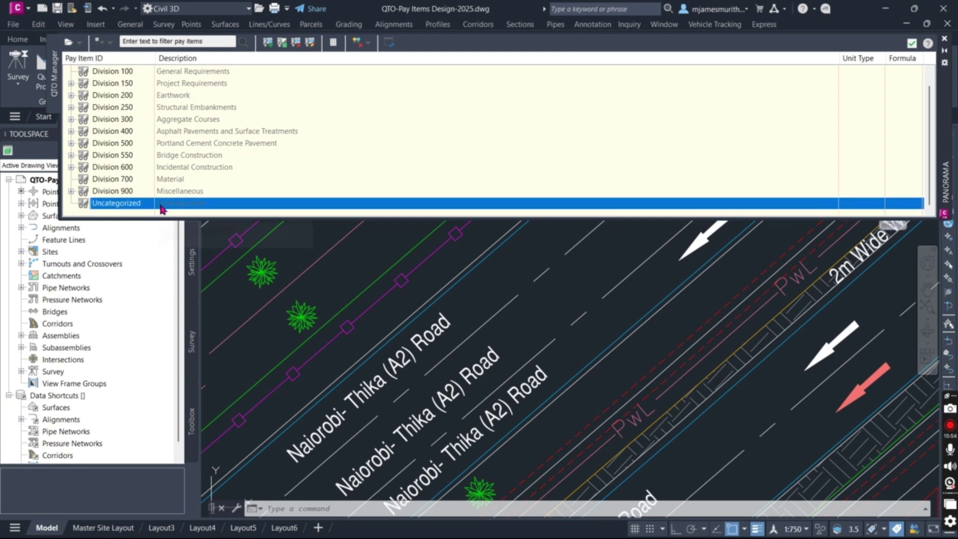
{"action": "scroll", "coordinate": [125, 200], "scroll_direction": "up", "scroll_amount": 1}
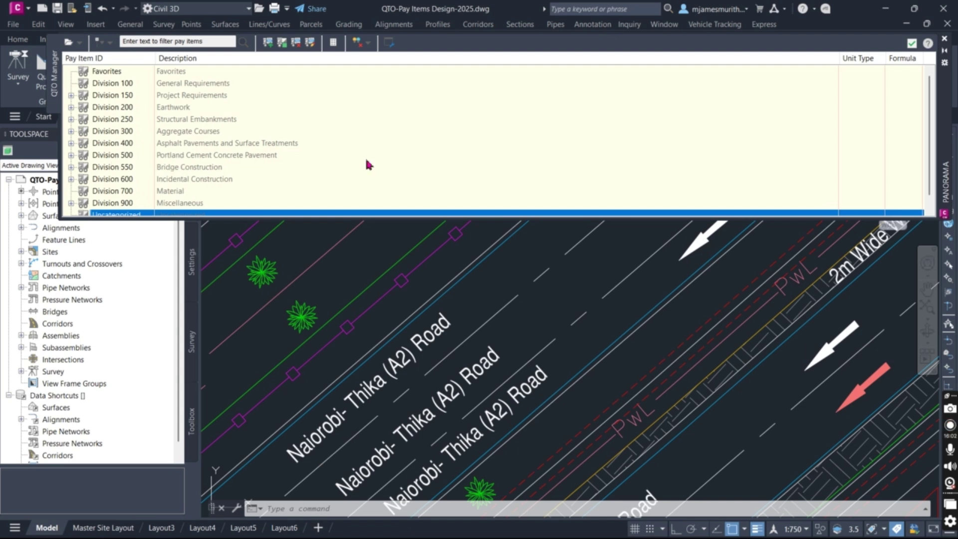
Close the QTO Manager to return to the full drawing at the road junction
{"action": "mouse_move", "coordinate": [774, 271]}
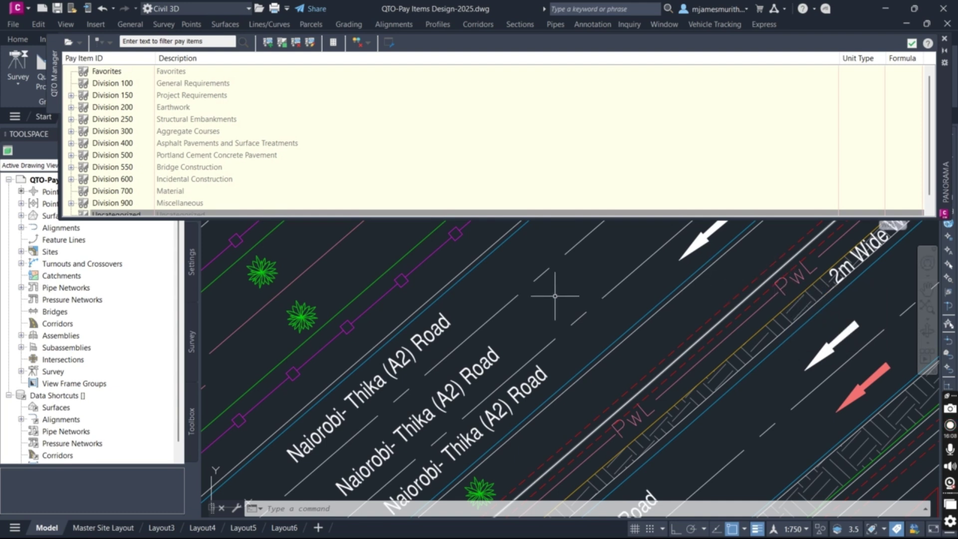
{"action": "mouse_move", "coordinate": [515, 283]}
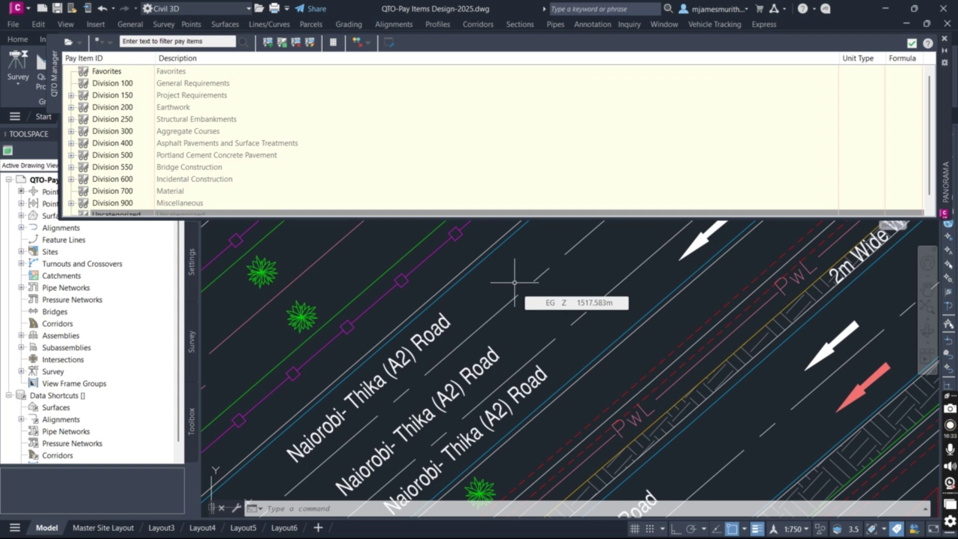
{"action": "scroll", "coordinate": [515, 282], "scroll_direction": "down", "scroll_amount": 5}
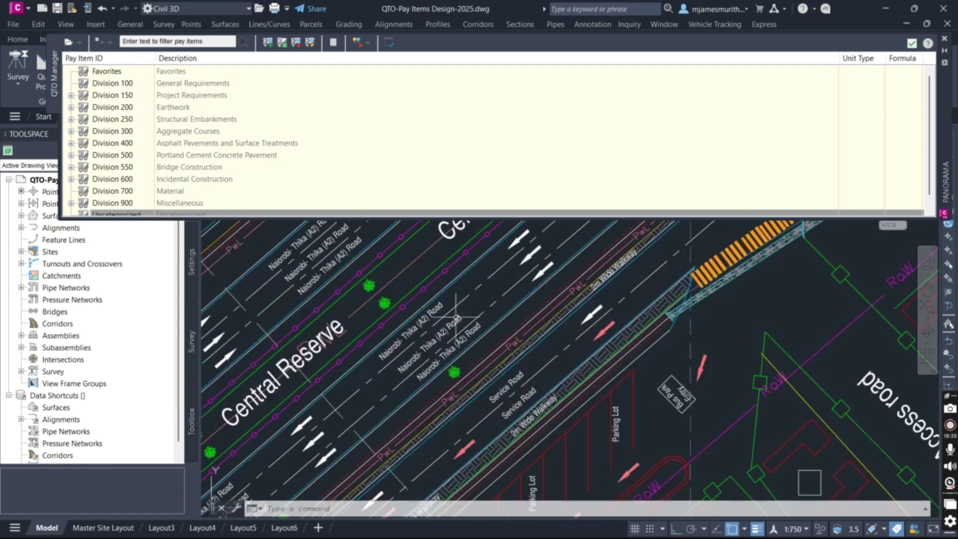
{"action": "scroll", "coordinate": [538, 305], "scroll_direction": "up", "scroll_amount": 4}
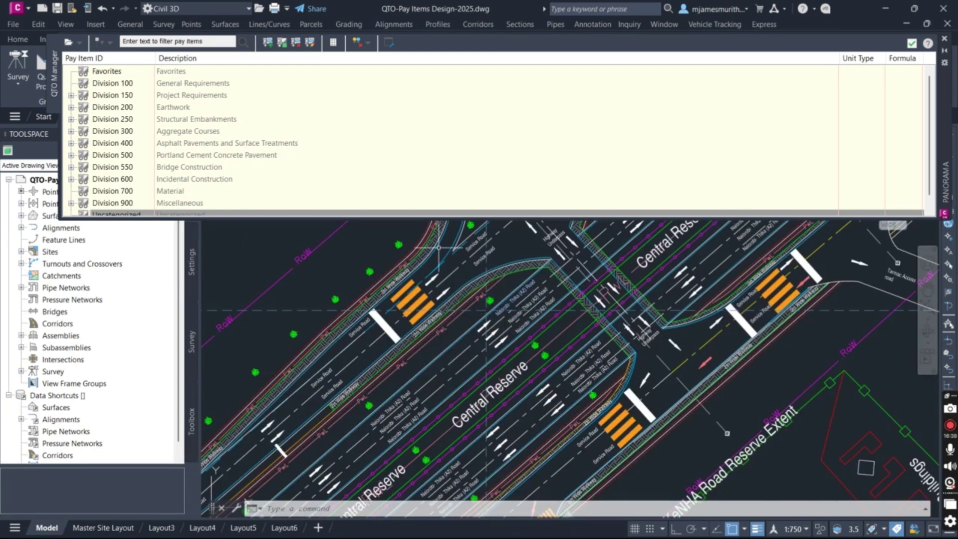
{"action": "left_click", "coordinate": [913, 44]}
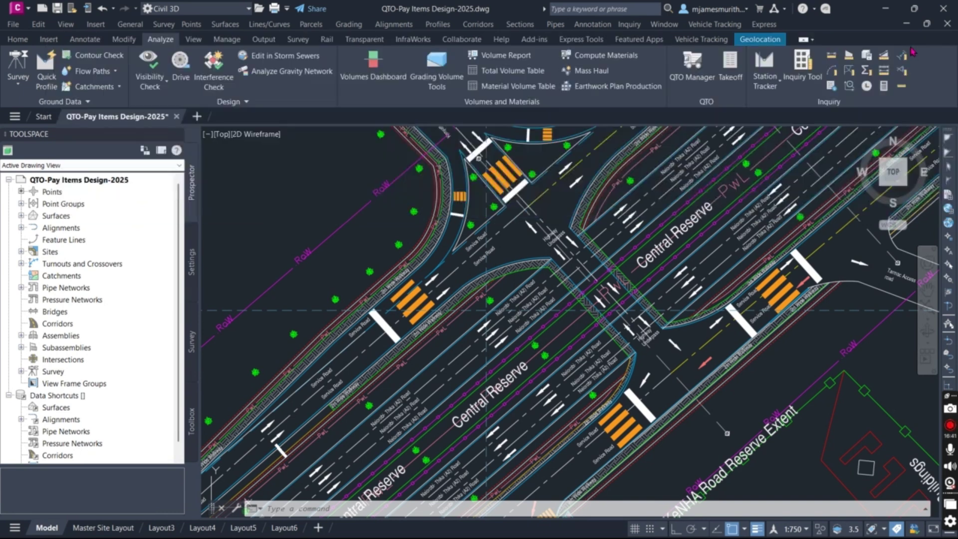